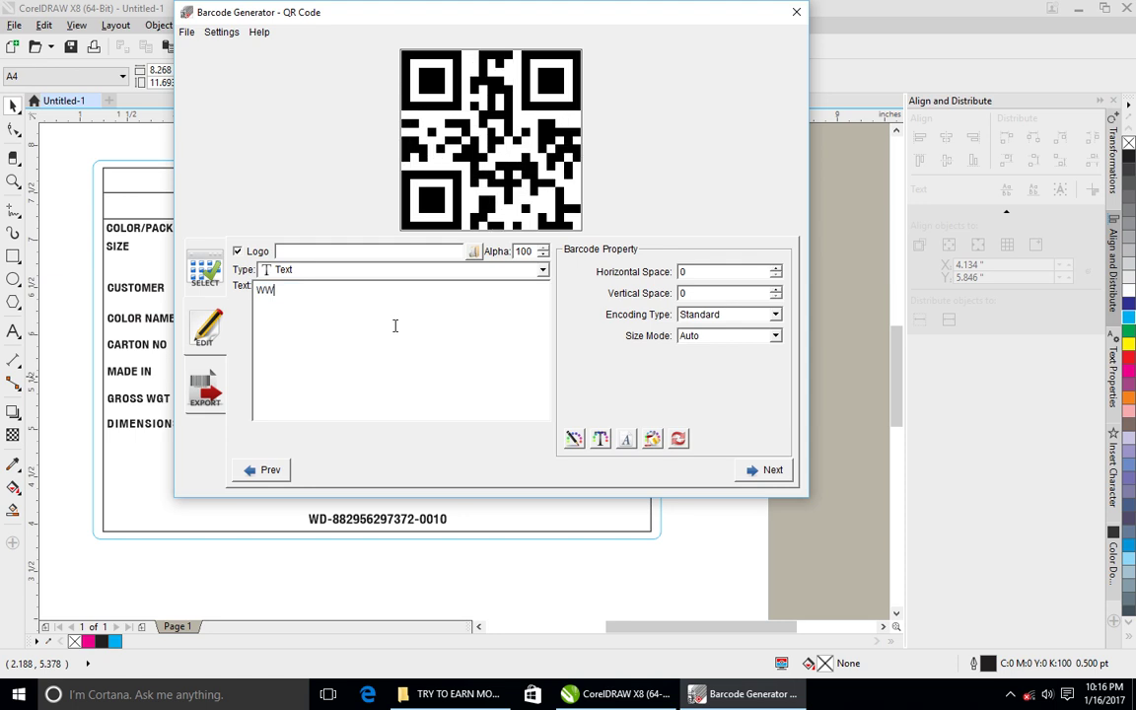
key("BackSpace")
type("D-")
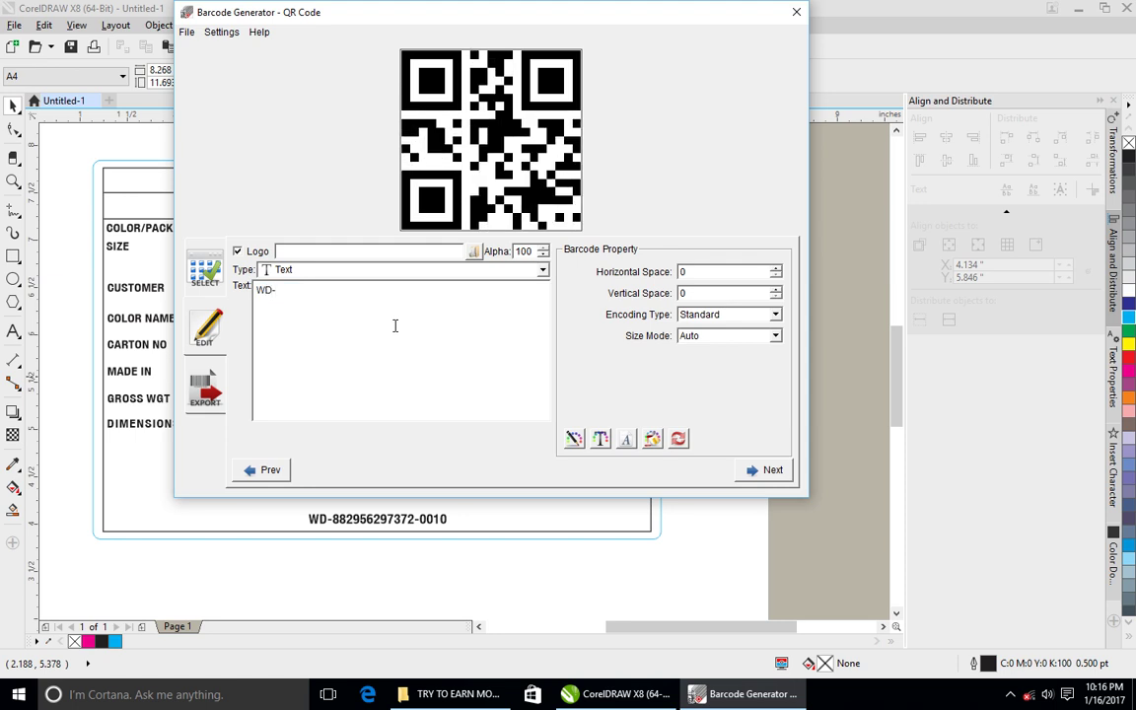
type("88")
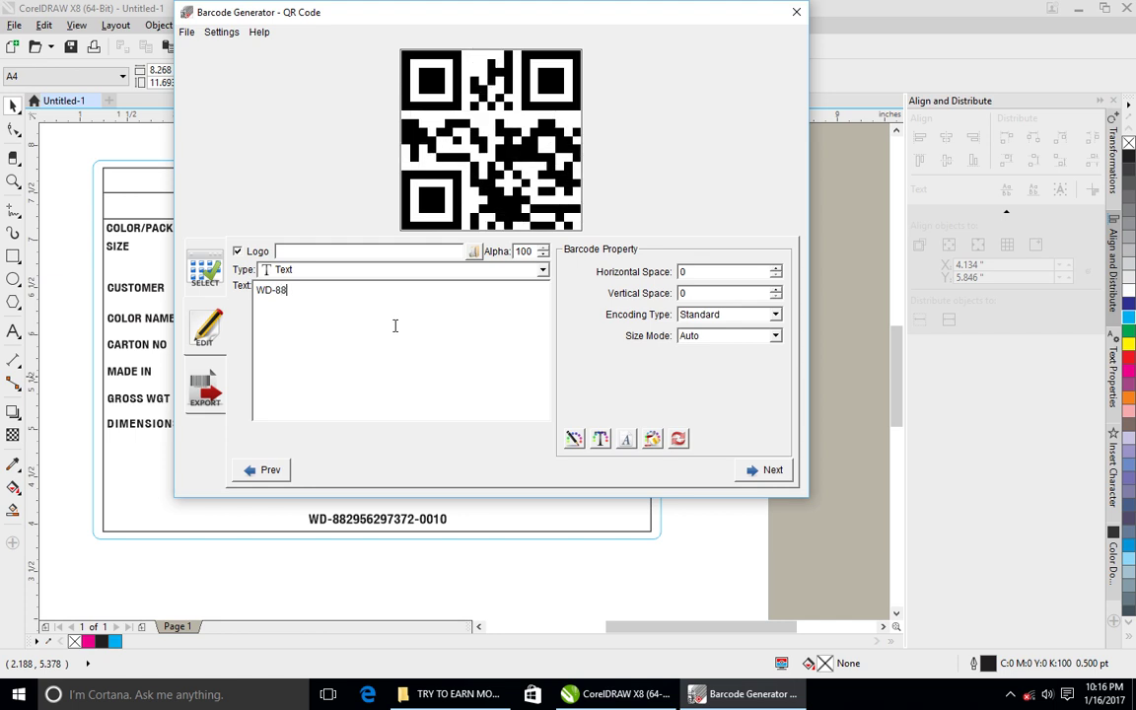
type("2956")
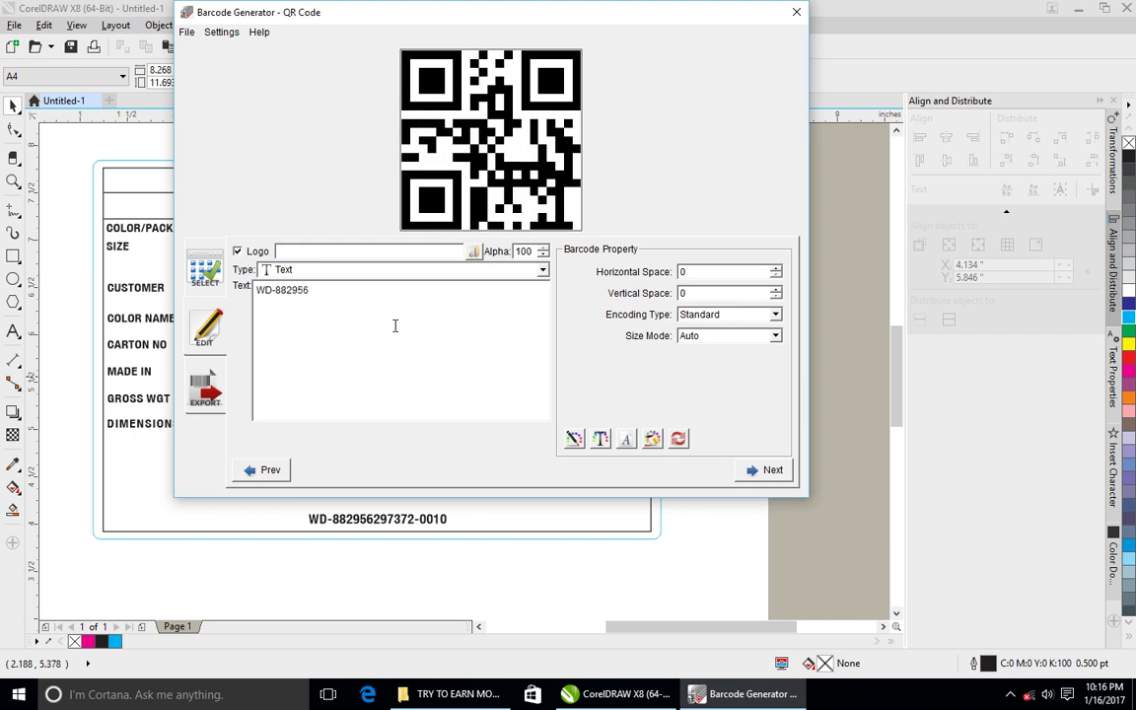
type("2")
type("9")
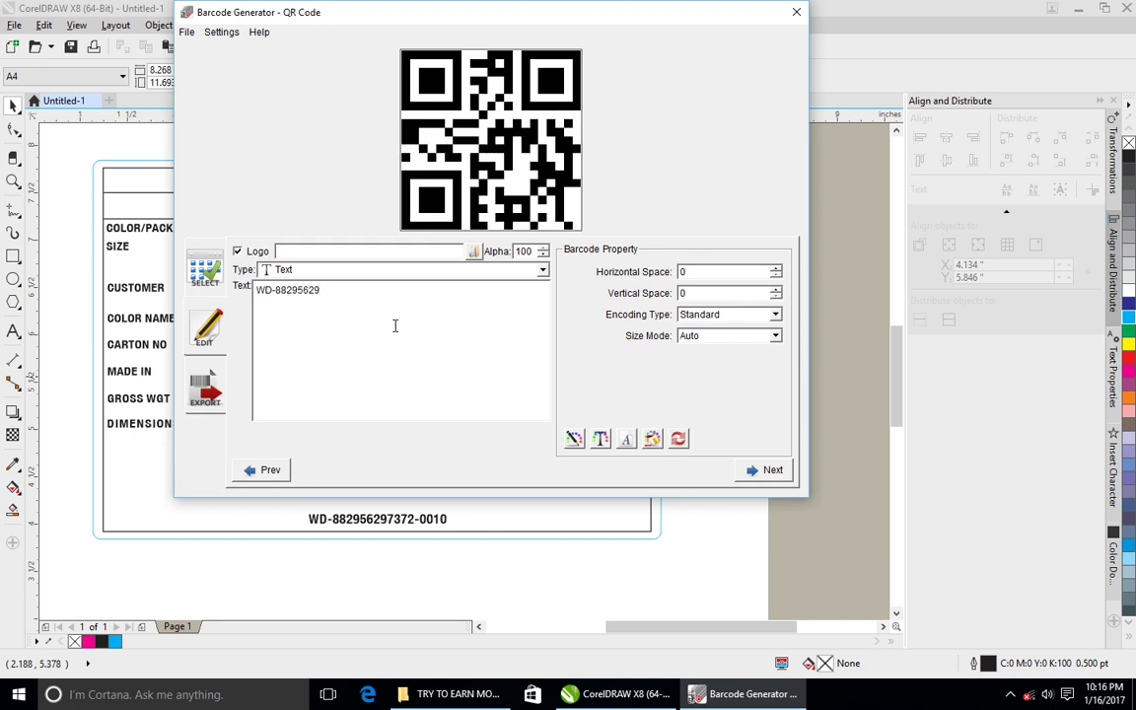
type("7372-")
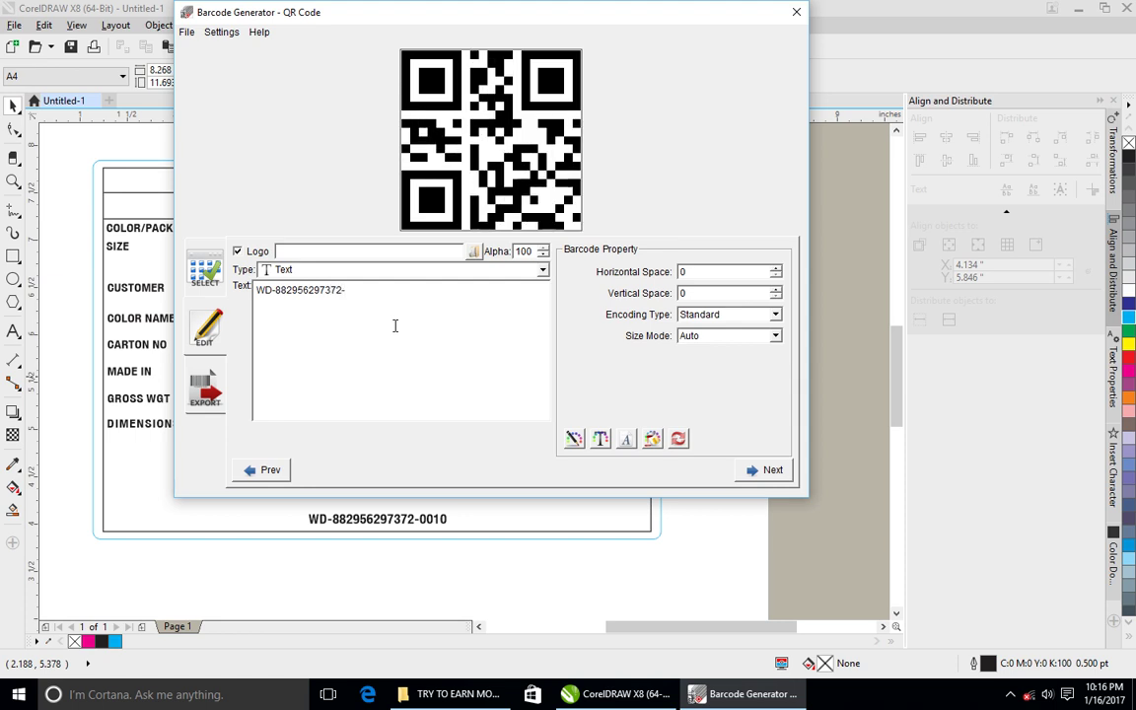
type("0010")
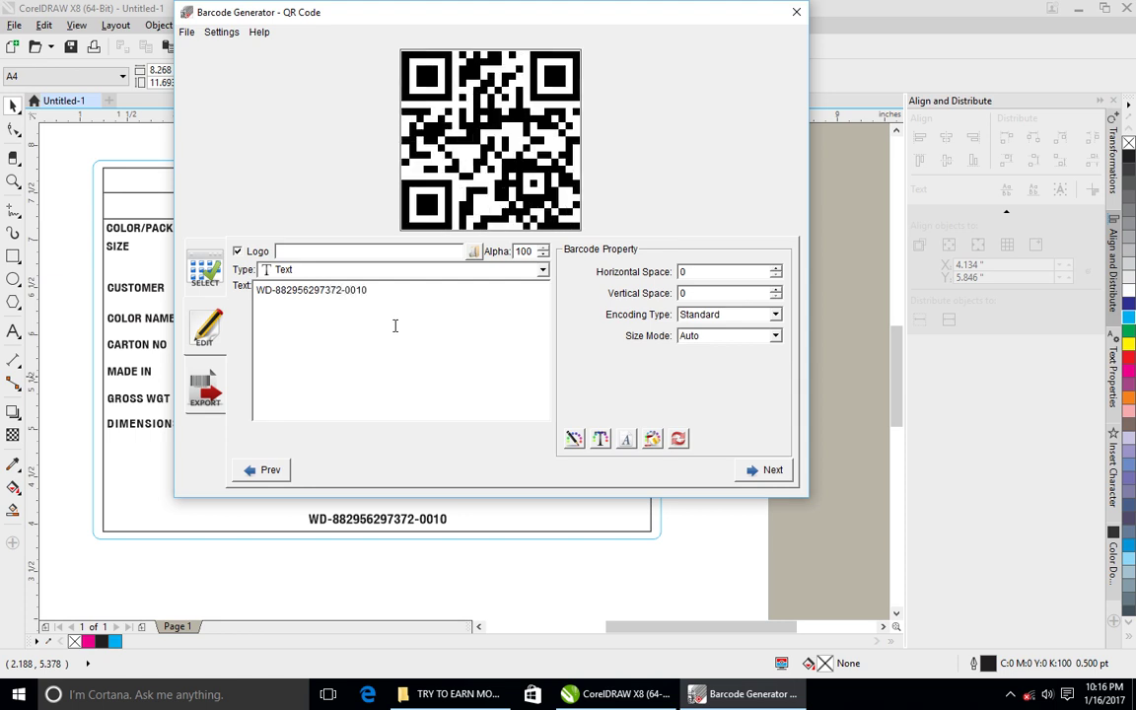
key("ctrl+a")
left_click(759, 470)
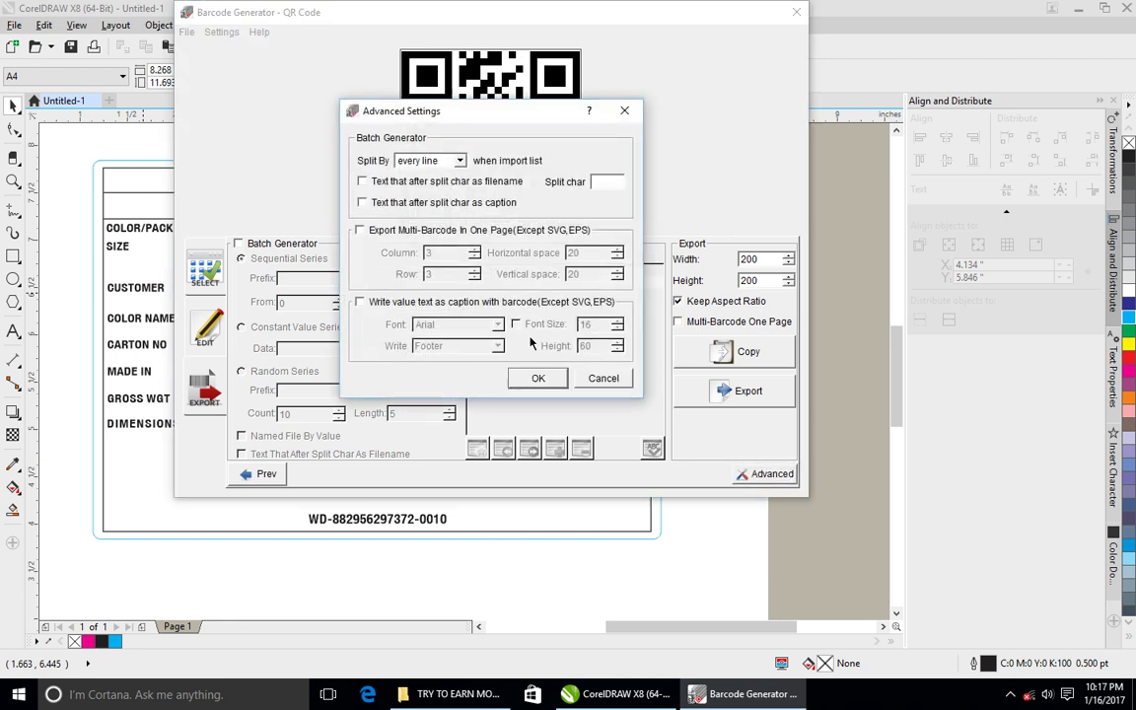
left_click(551, 385)
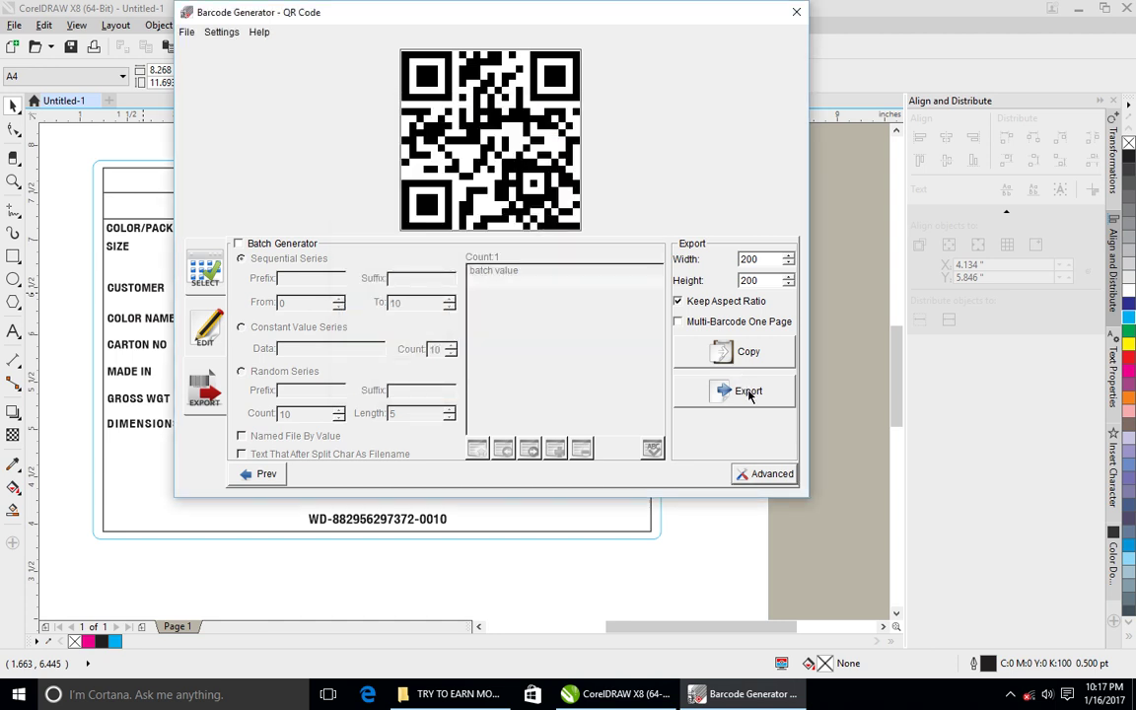
left_click(748, 392)
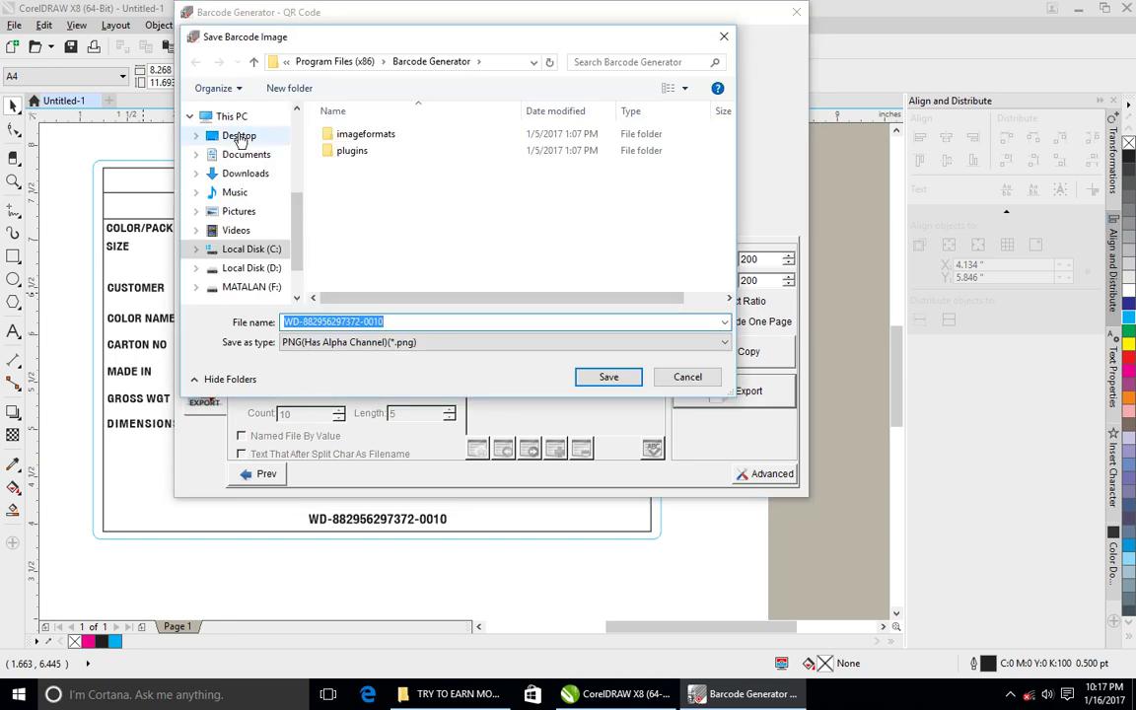
left_click(240, 138)
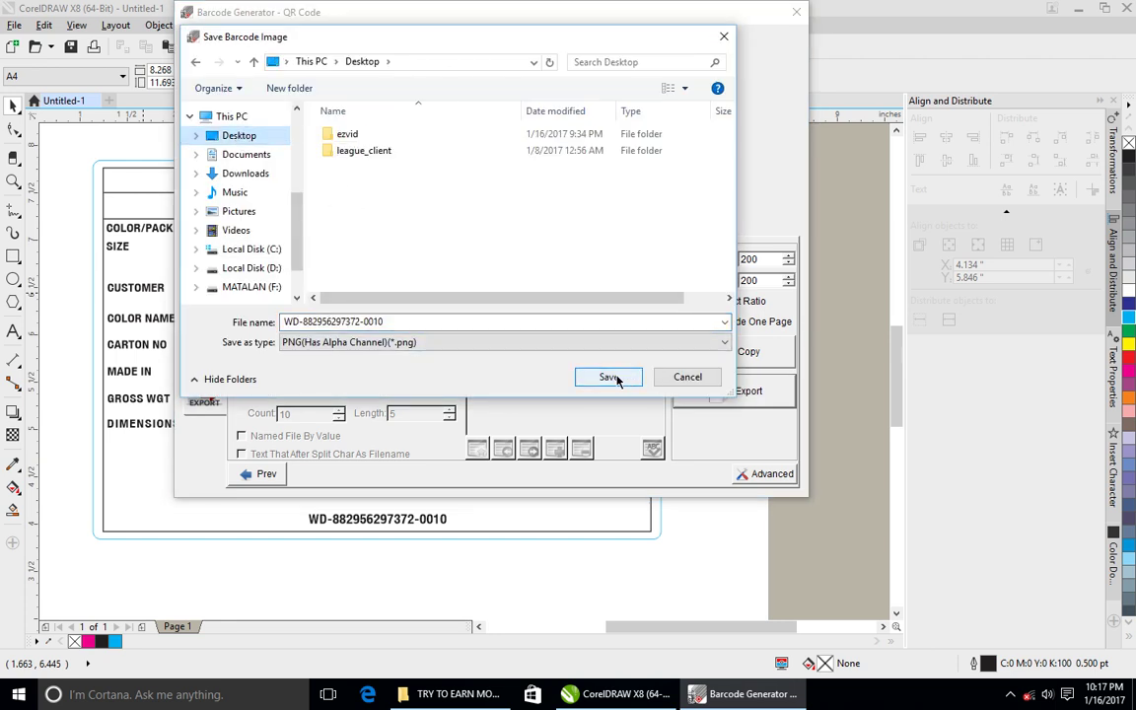
left_click(599, 343)
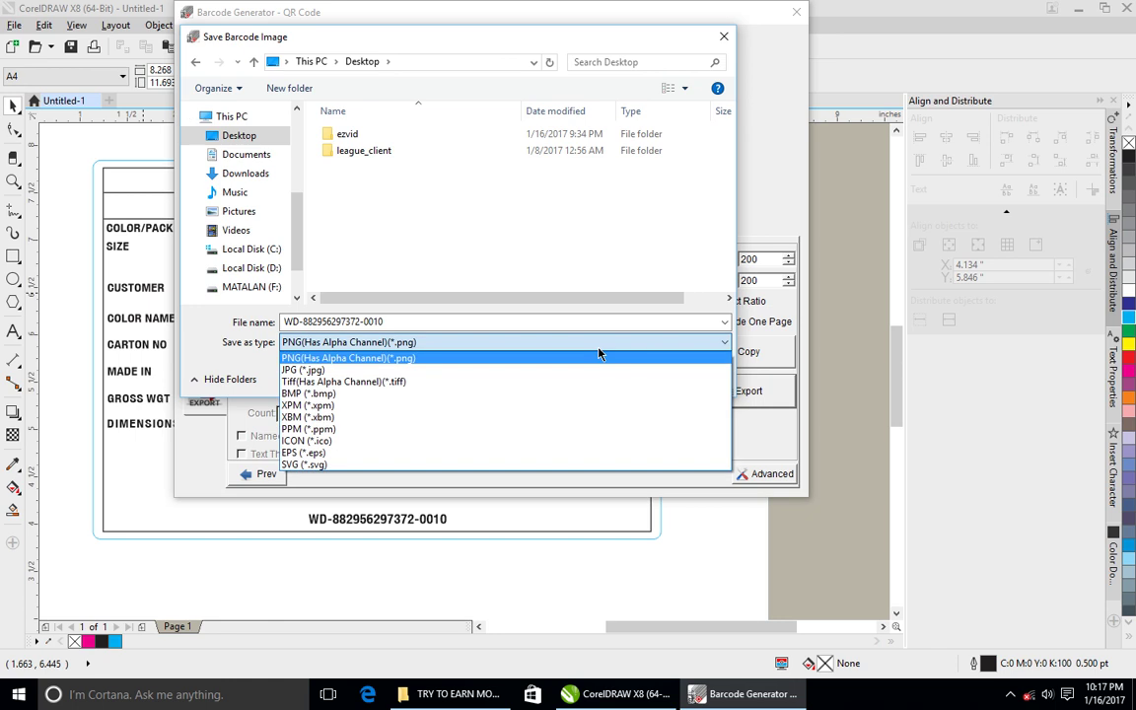
left_click(599, 356)
left_click(609, 375)
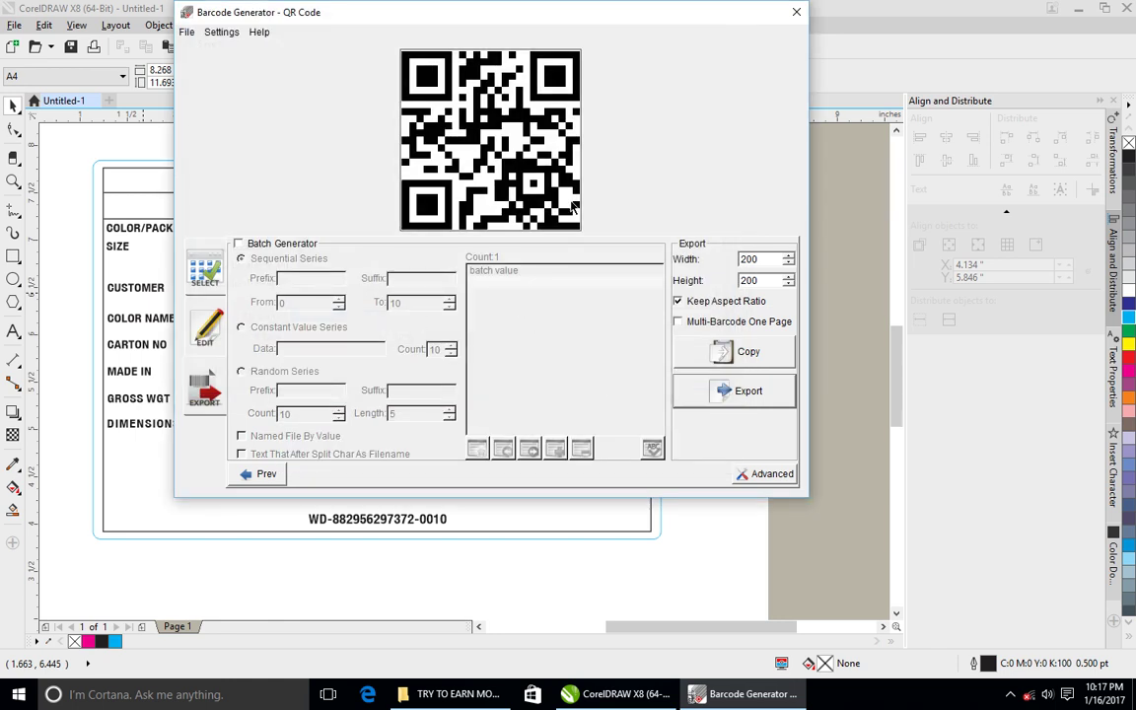
Close Barcode Generator and drag the exported QR PNG from the Desktop into the CorelDRAW label
left_click(793, 13)
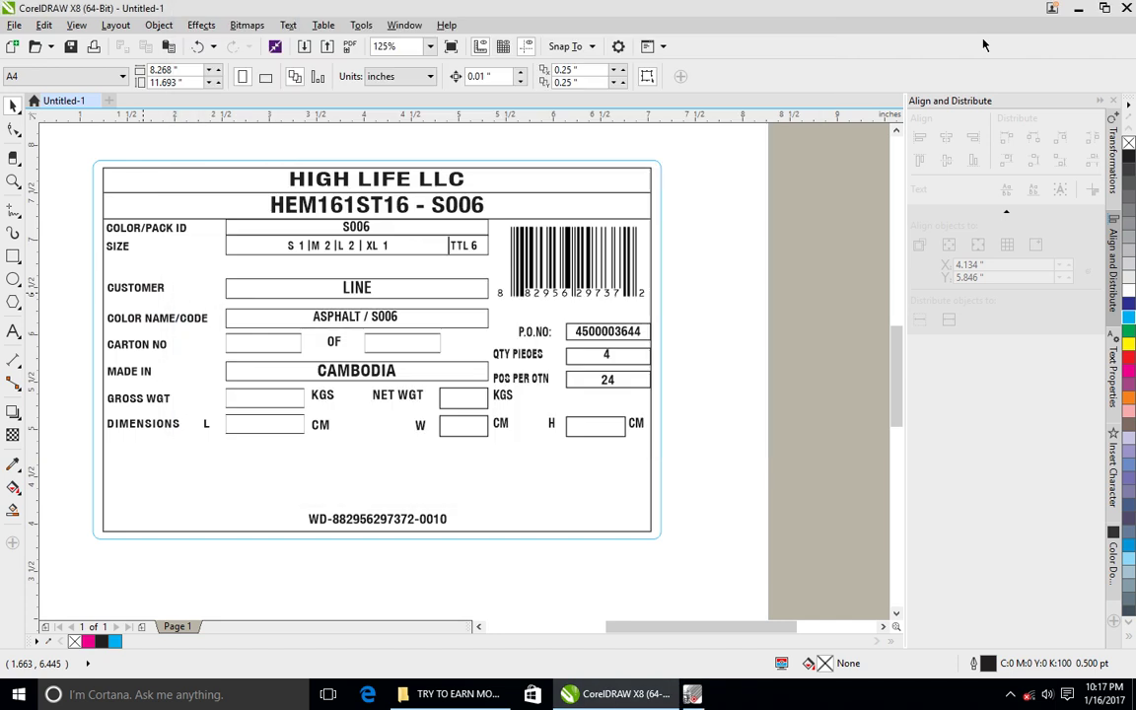
left_click(1081, 12)
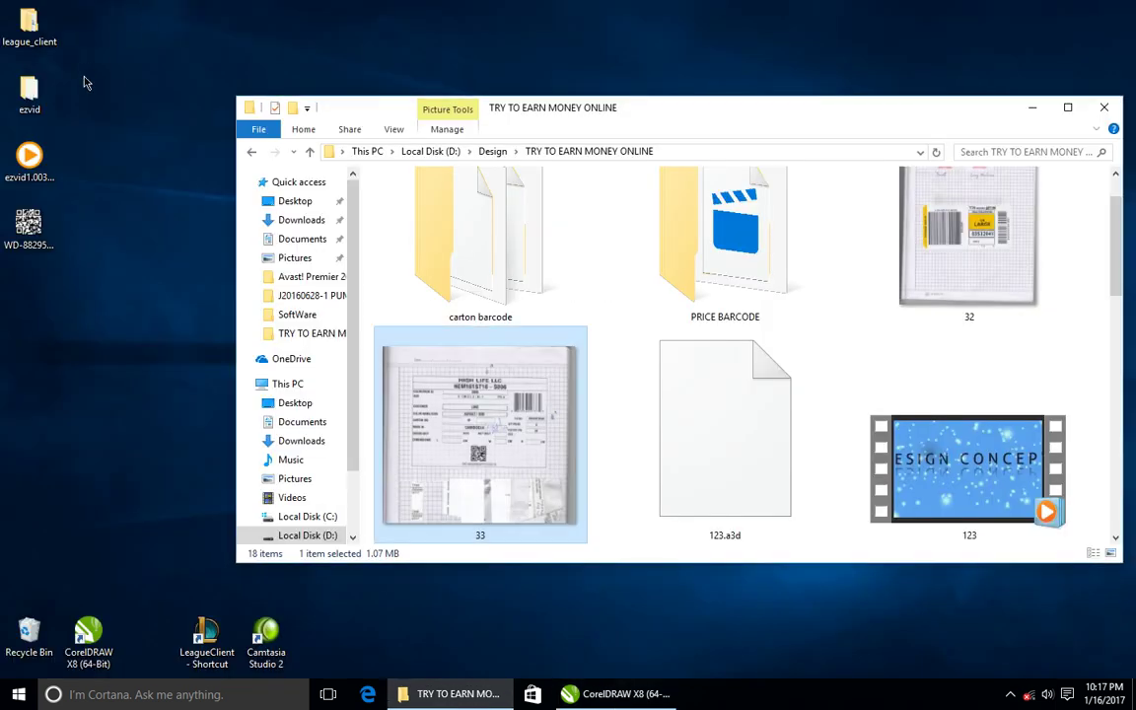
left_click(38, 231)
left_click_drag(34, 223, 761, 475)
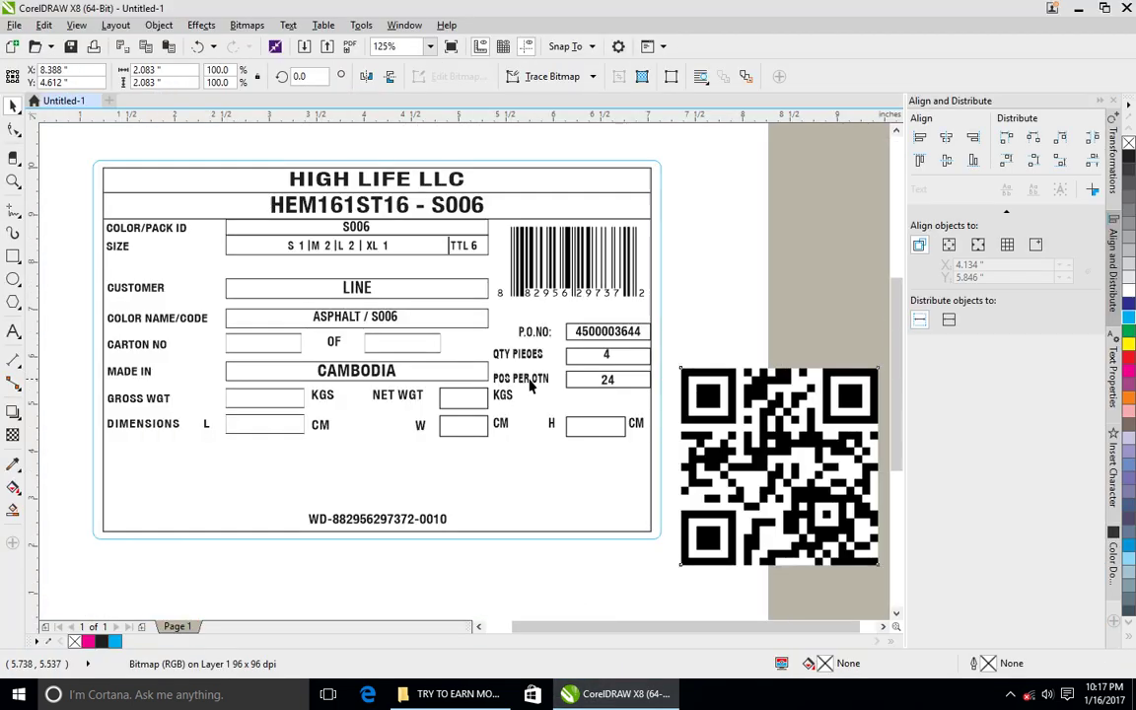
Move the QR bitmap off the label onto the pasteboard
scroll(529, 380, "down", 2)
left_click_drag(653, 459, 460, 542)
scroll(455, 558, "up", 3)
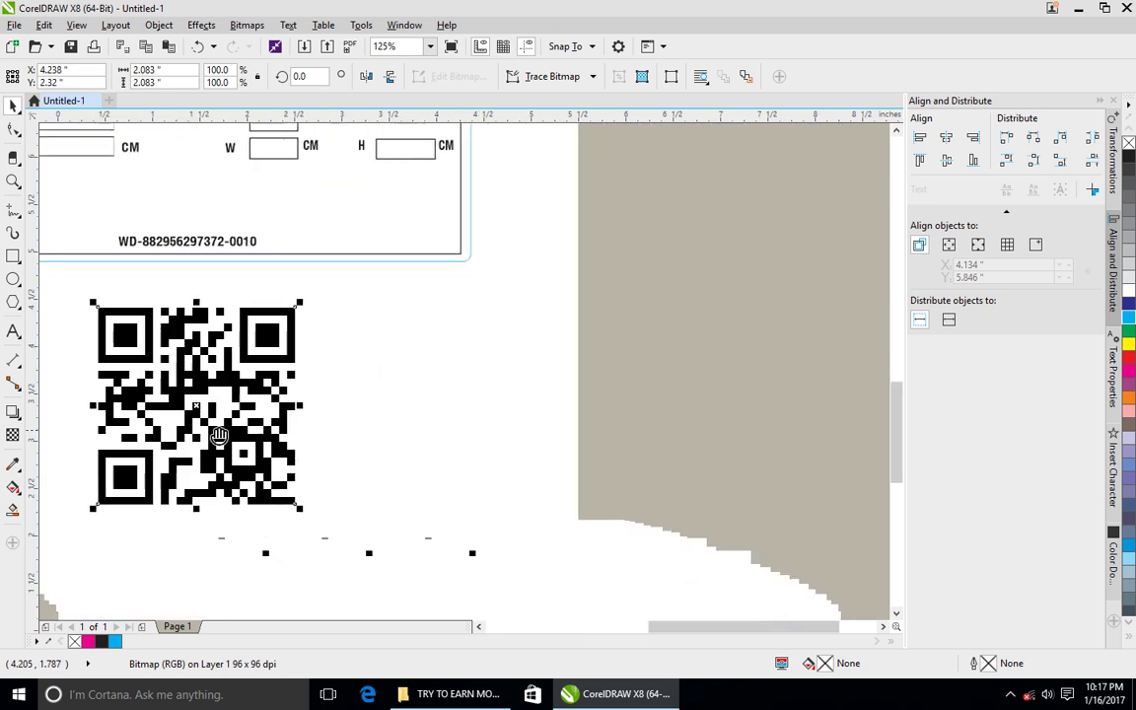
left_click_drag(193, 359, 505, 256)
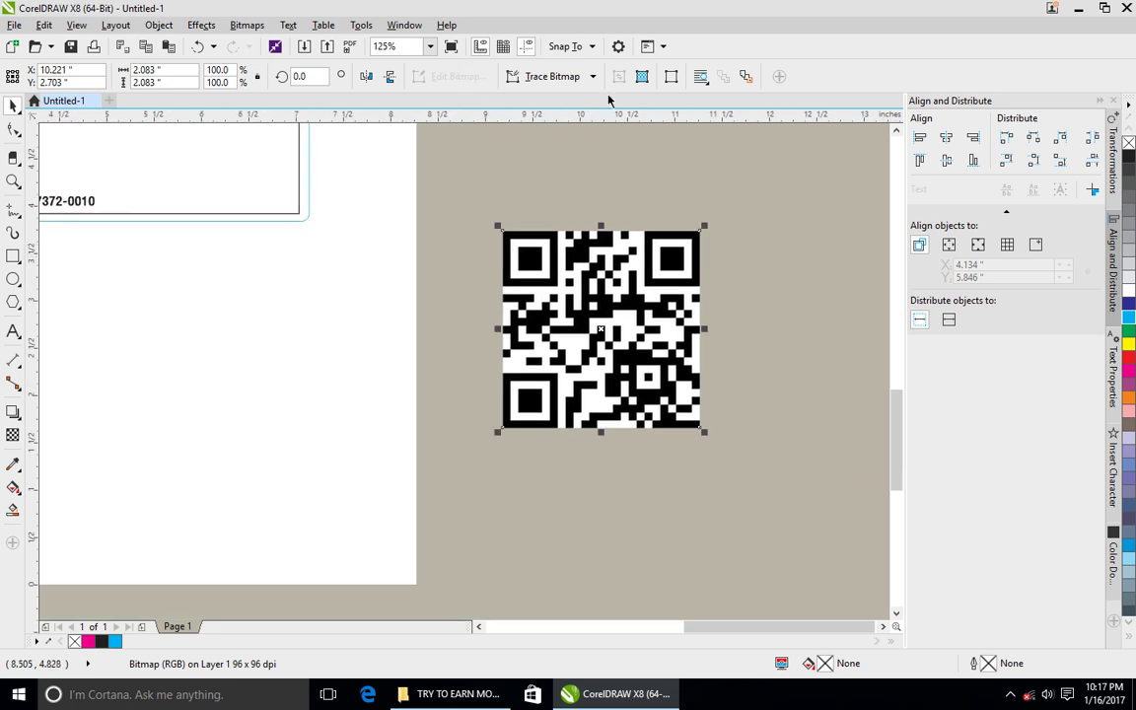
Trace the bitmap as a Detailed Logo outline with Specify color background and Black and White mode
left_click(541, 76)
mouse_move(586, 117)
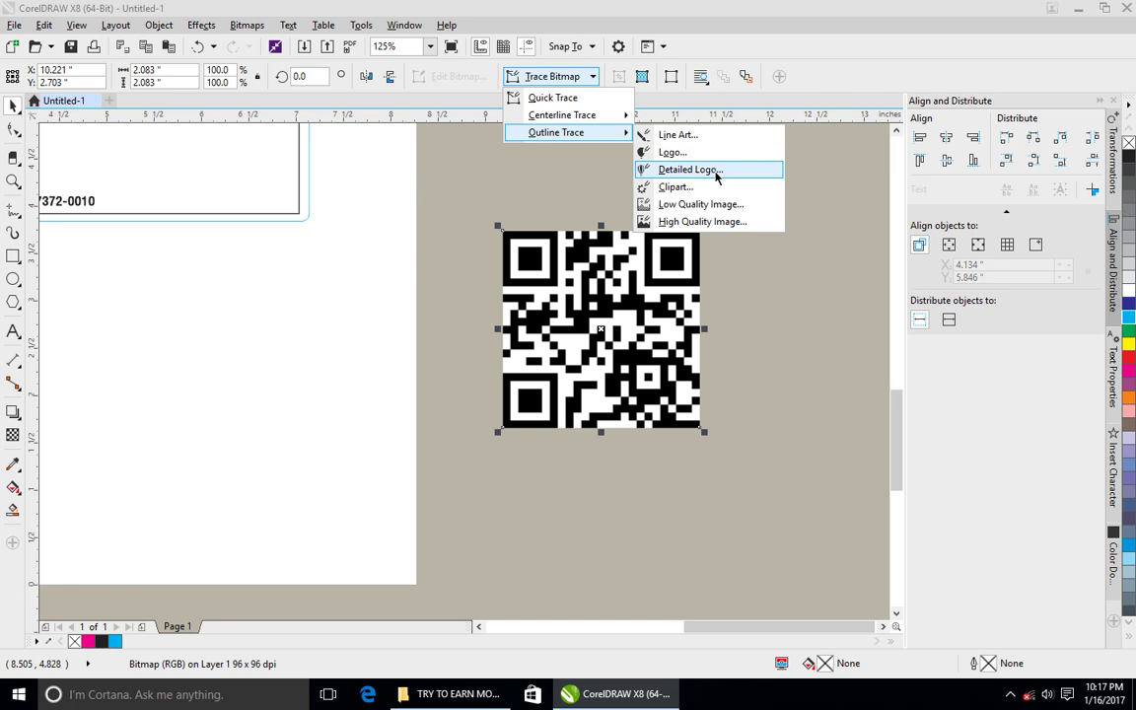
left_click(717, 176)
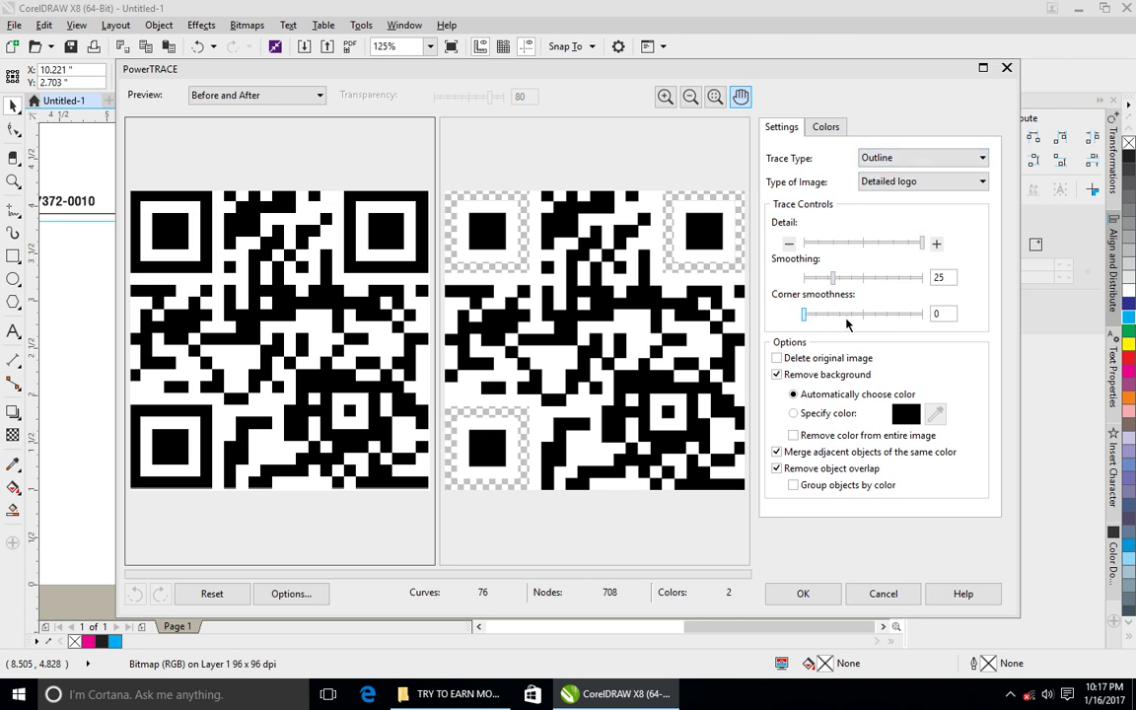
left_click(838, 414)
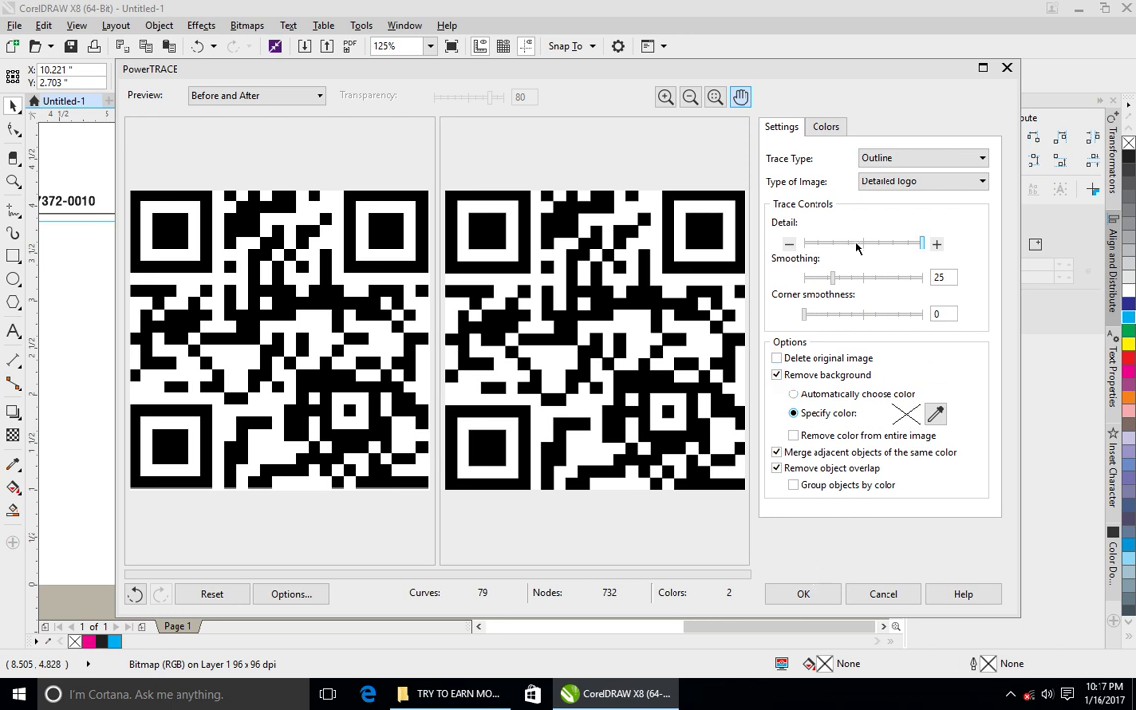
left_click(820, 129)
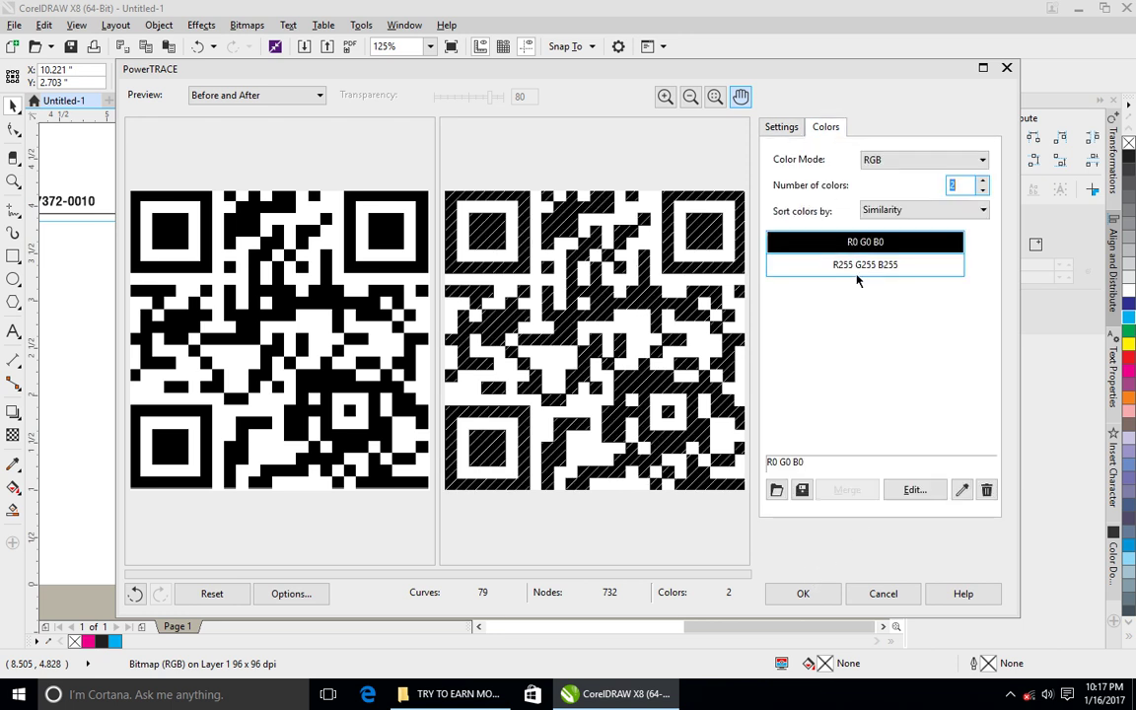
left_click(901, 163)
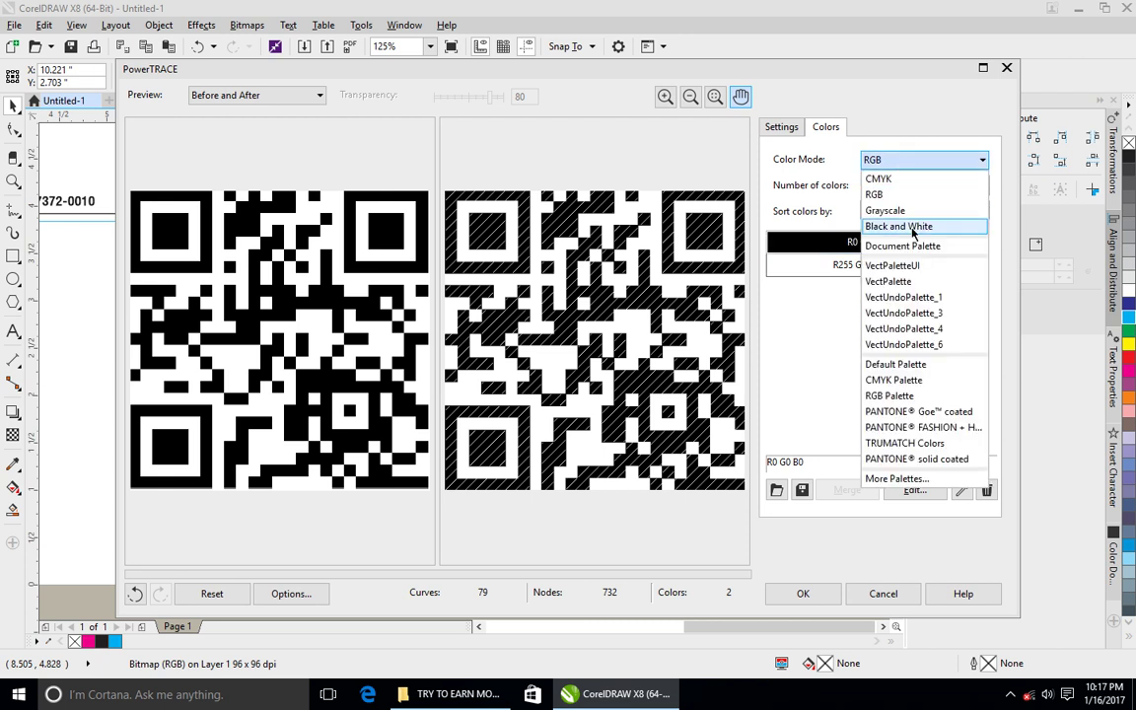
left_click(892, 226)
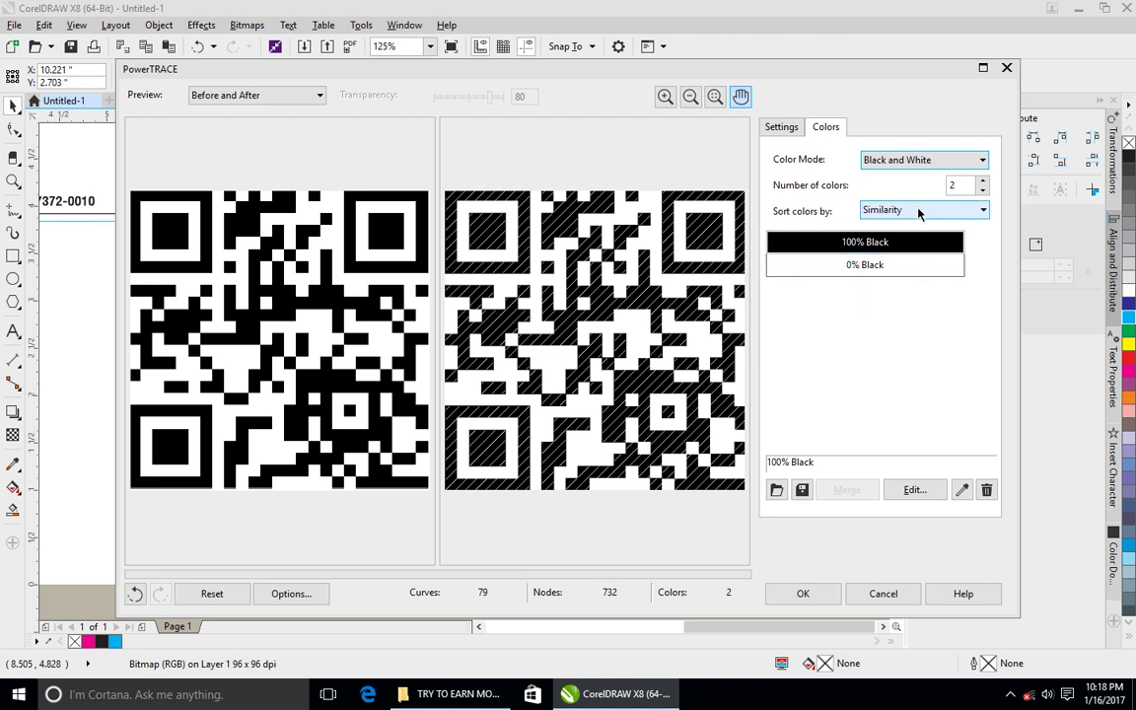
left_click(918, 211)
left_click(918, 211)
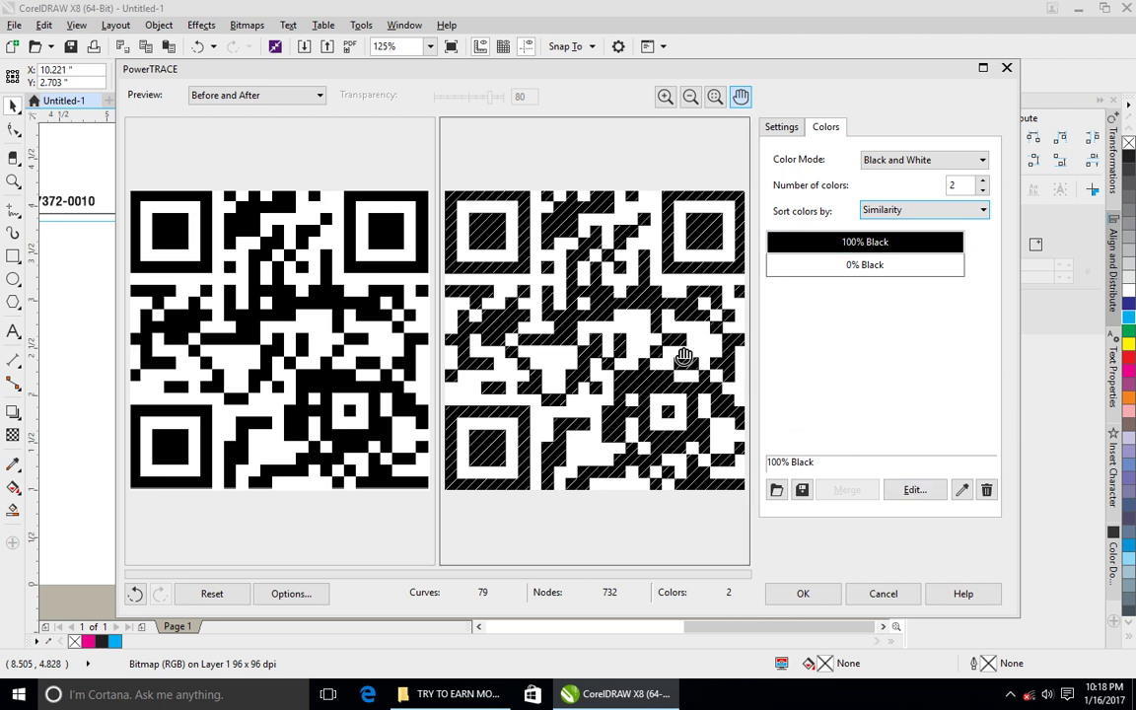
left_click(783, 127)
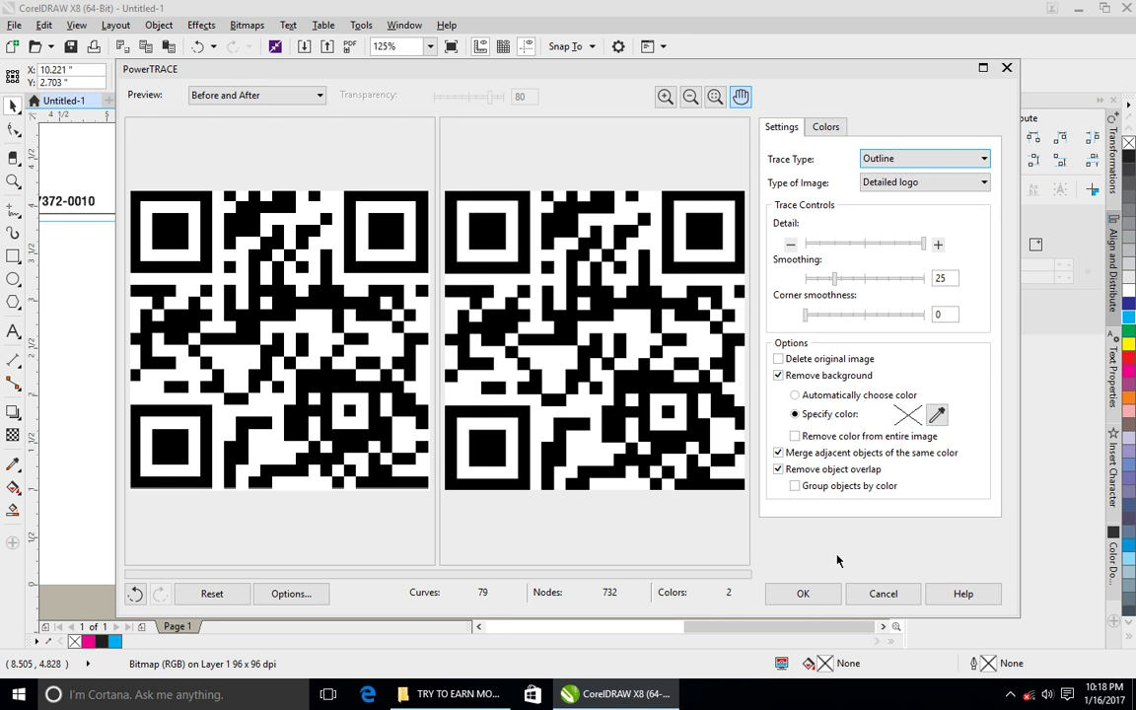
left_click(803, 593)
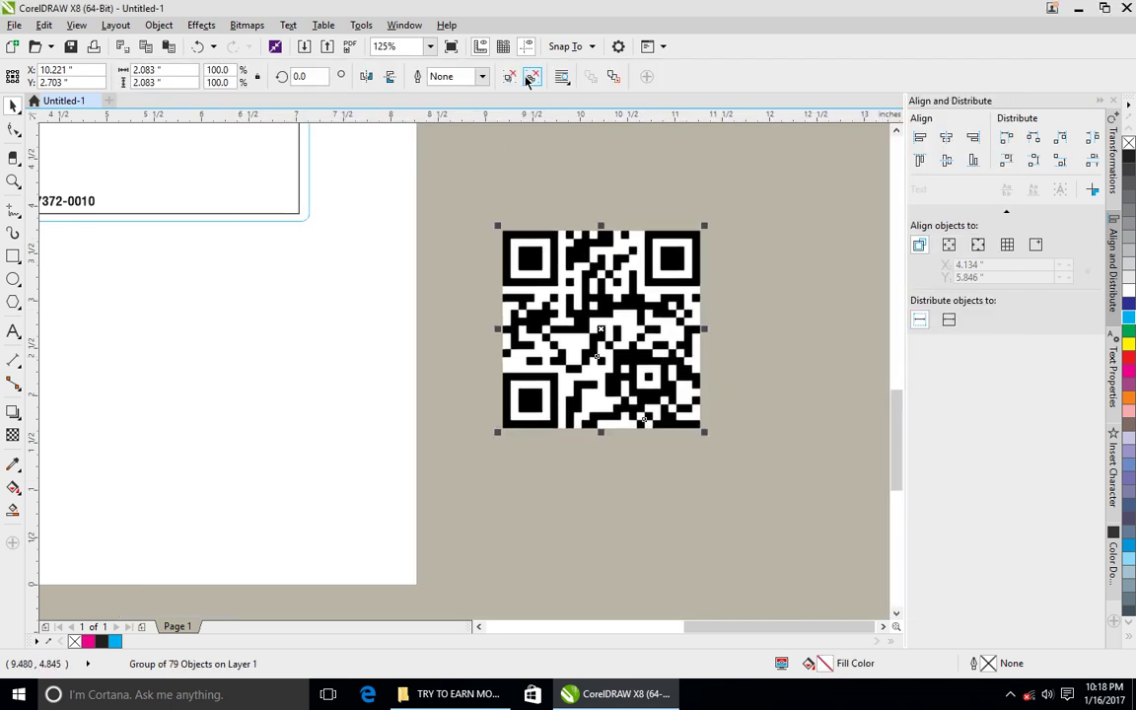
Delete the original QR bitmap and move the trace back into its place
left_click_drag(564, 345, 781, 509)
left_click(646, 306)
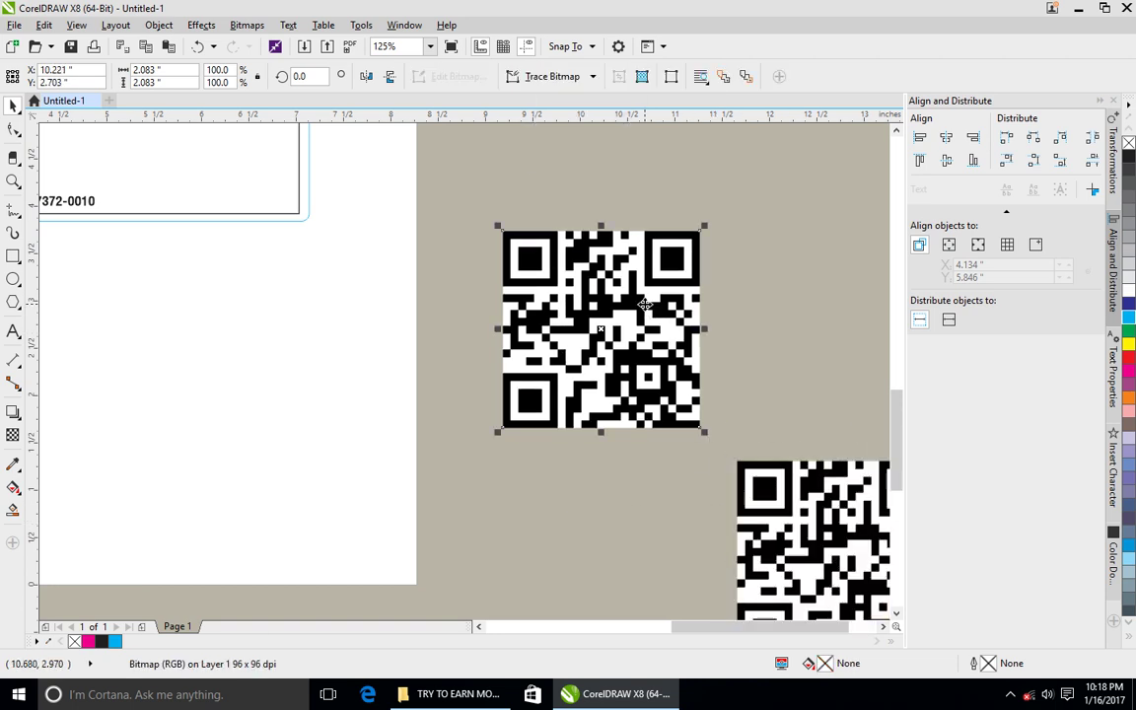
key("Delete")
left_click_drag(571, 340, 548, 282)
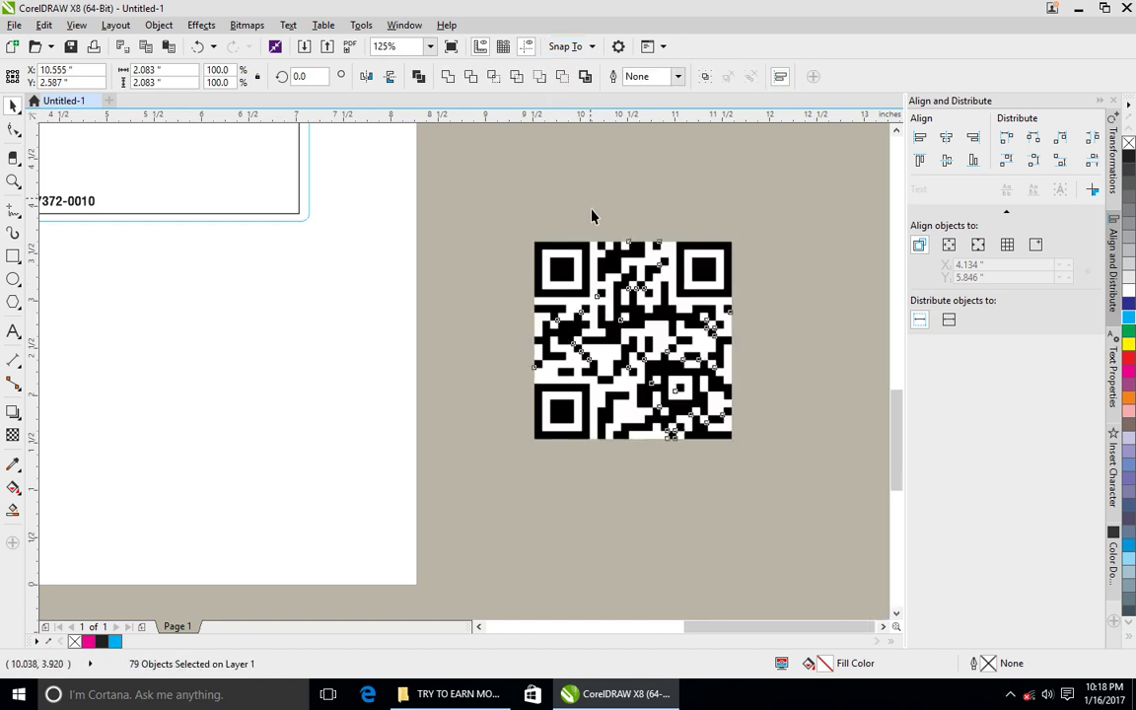
Ungroup the traced QR and delete the top-left finder's white ring and a white piece
key("ctrl+u")
key("Escape")
scroll(582, 258, "up", 2)
left_click_drag(576, 258, 385, 190)
scroll(393, 208, "up", 2)
left_click(367, 209)
left_click_drag(426, 230, 439, 405)
key("Delete")
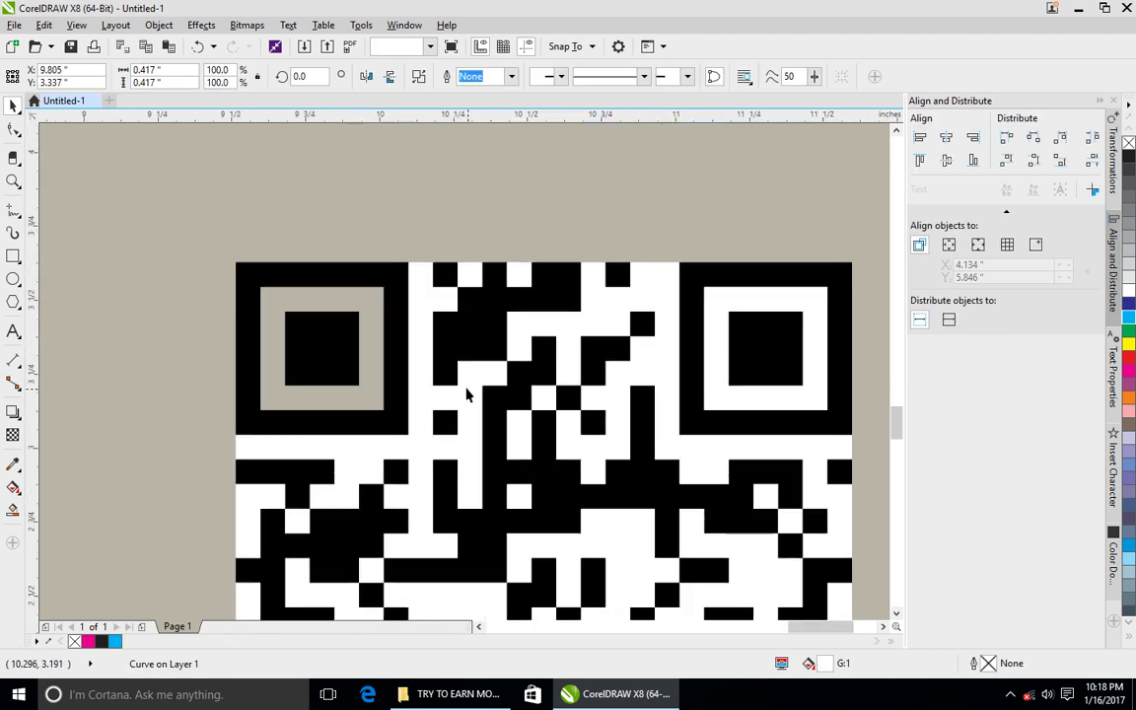
left_click(439, 351)
key("Delete")
Delete the white pieces in the upper and central QR, including the top-right finder's ring
left_click(595, 330)
key("Delete")
left_click(474, 273)
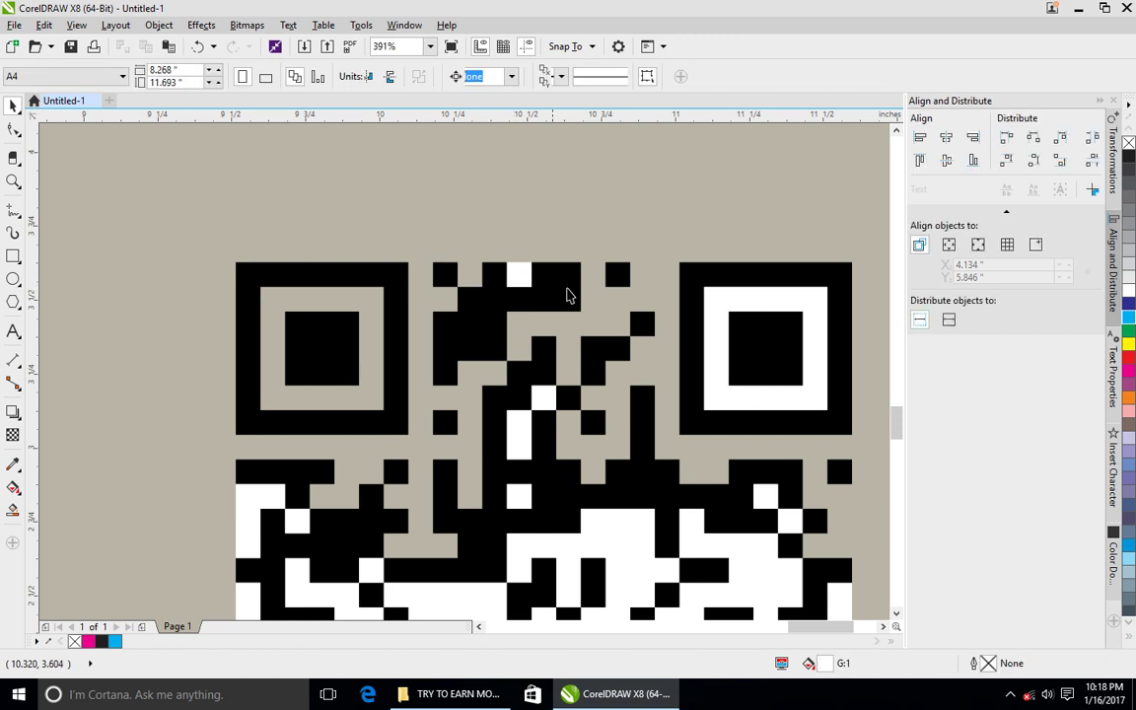
key("Delete")
left_click(717, 306)
key("Delete")
scroll(601, 236, "down", 2)
left_click(569, 237)
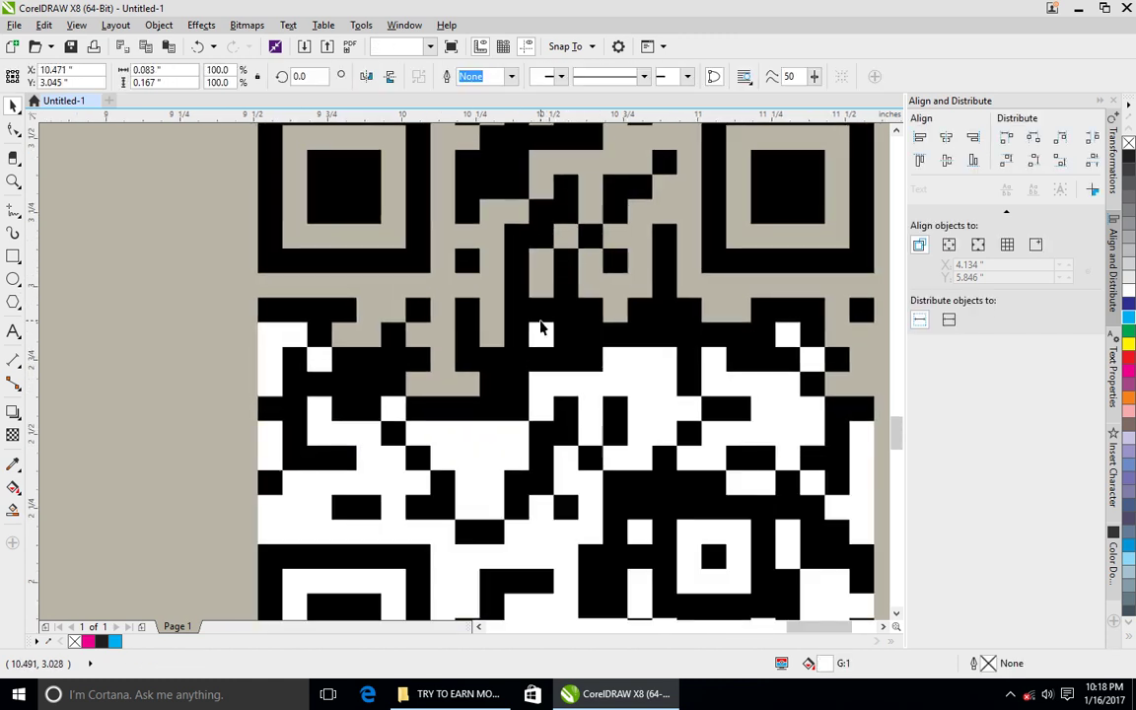
key("Delete")
left_click(353, 370)
key("Delete")
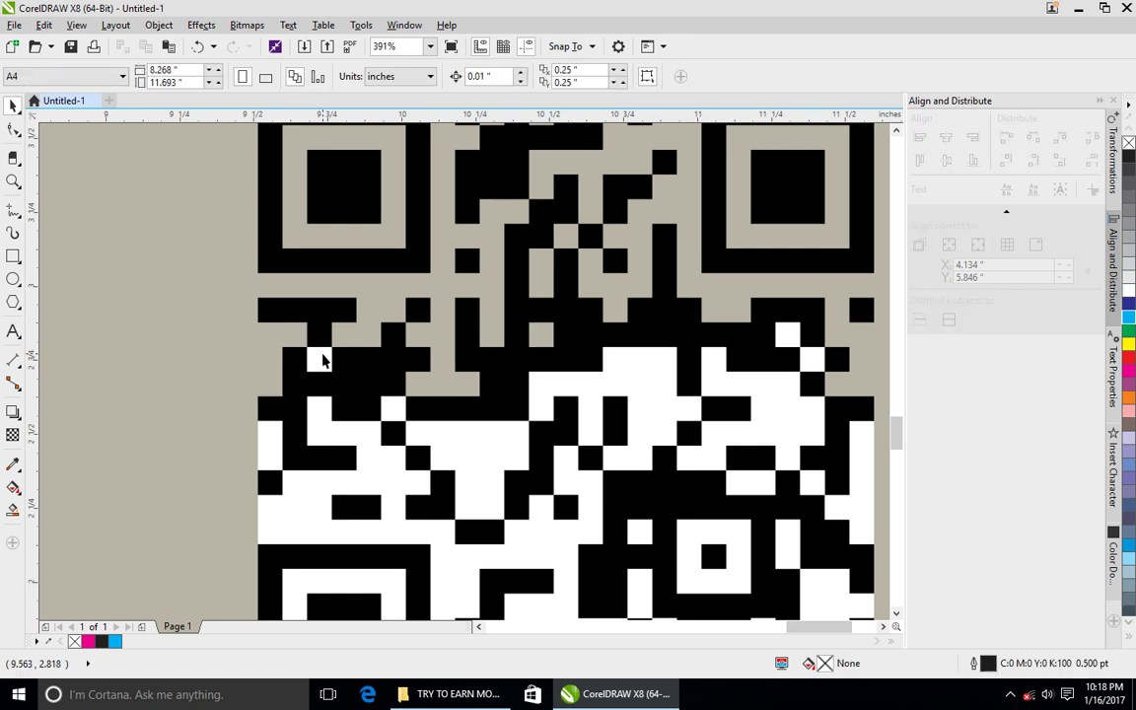
left_click(335, 435)
left_click(335, 435)
key("Delete")
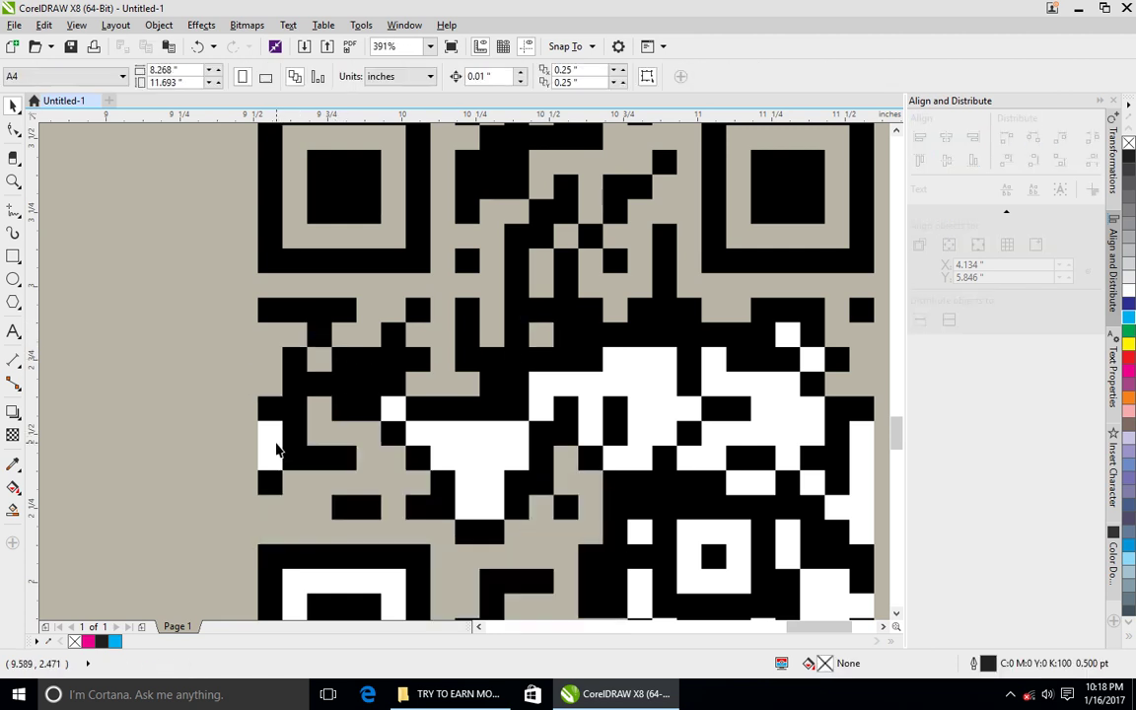
left_click(636, 372)
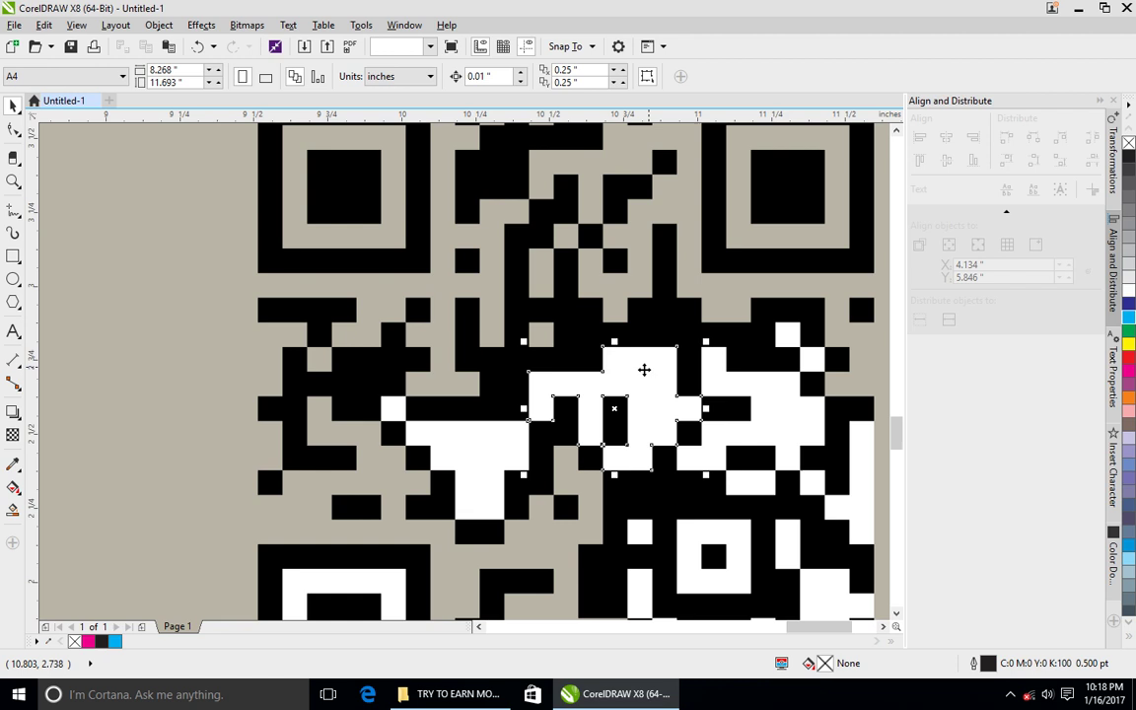
key("Delete")
left_click(482, 451)
key("Delete")
Delete the white pieces on the right side, including the alignment square's white ring
left_click_drag(621, 371, 595, 322)
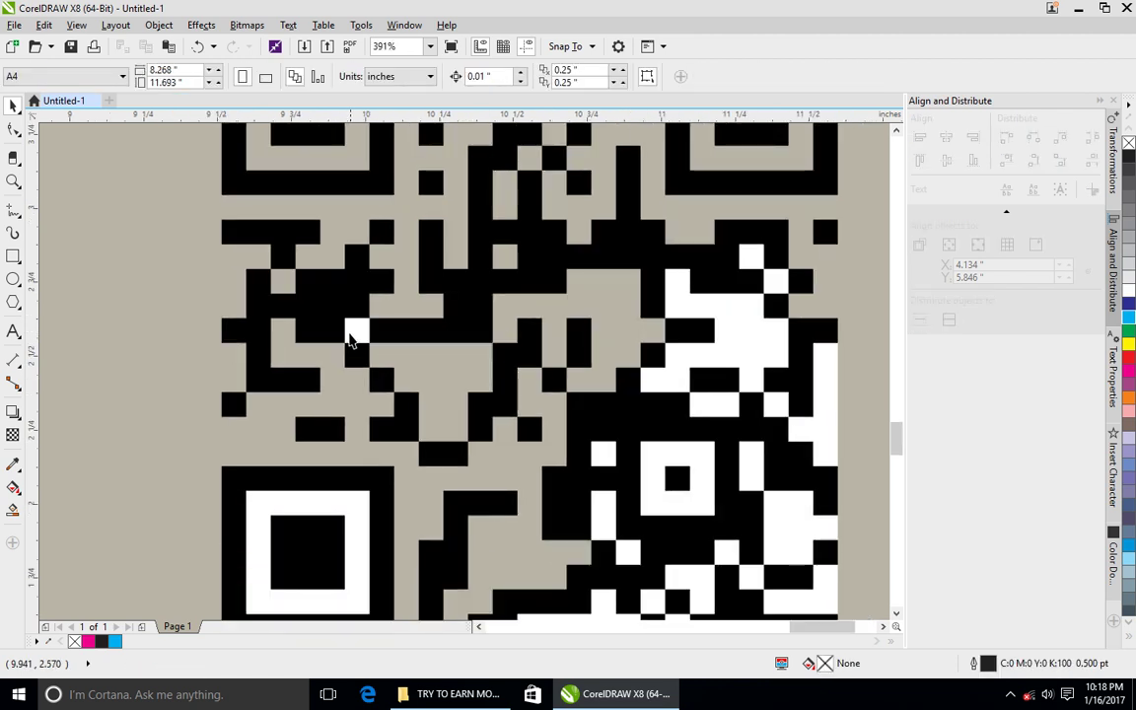
left_click(695, 301)
key("Delete")
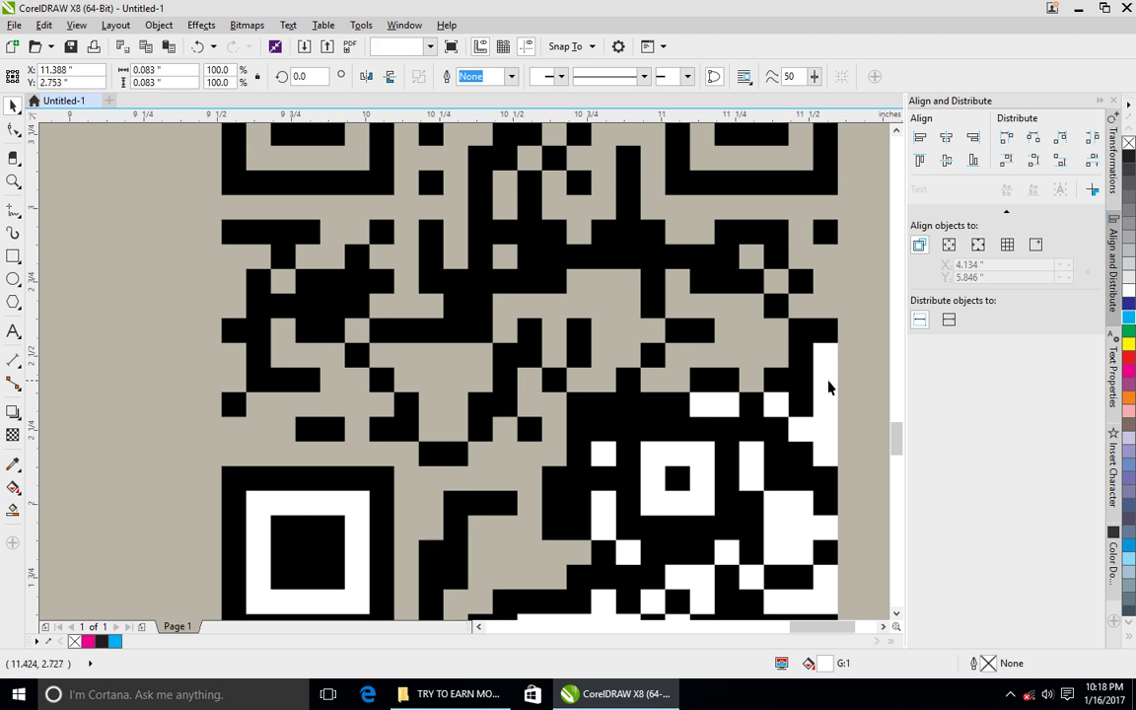
key("Delete")
left_click(819, 389)
key("Delete")
left_click(708, 400)
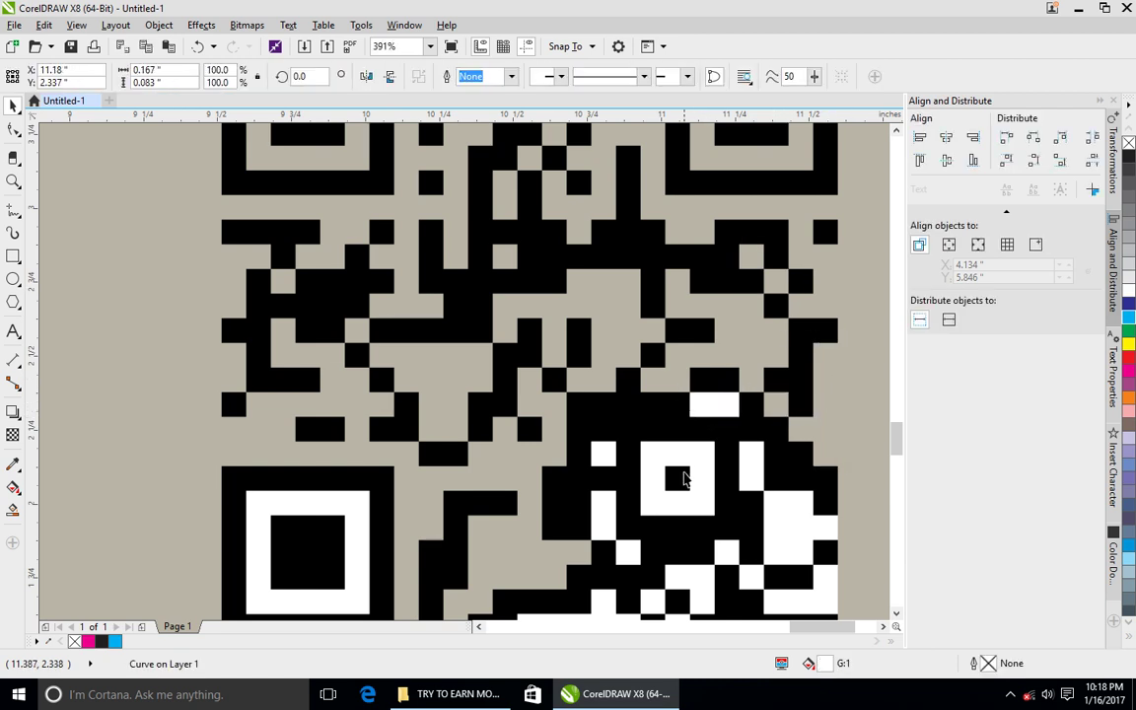
key("Delete")
left_click(606, 456)
key("Delete")
left_click(752, 477)
key("Delete")
left_click(787, 535)
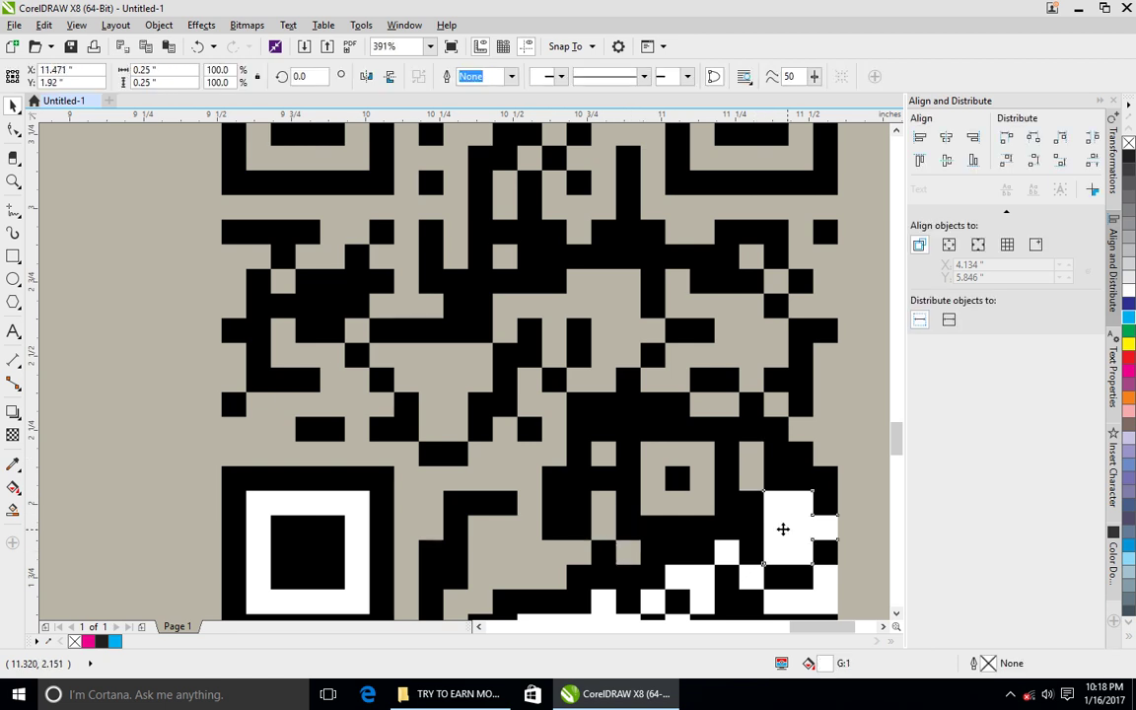
key("Delete")
Delete the white pieces along the bottom and the lower-left finder's white ring
left_click_drag(689, 457, 631, 211)
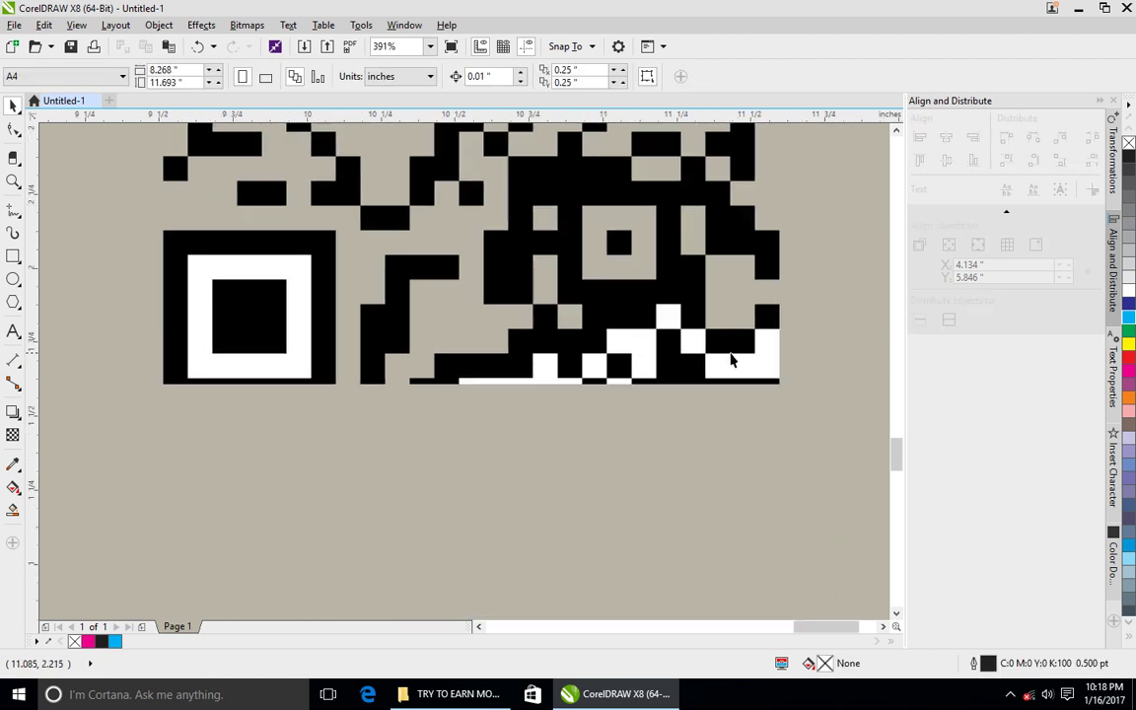
left_click(754, 355)
key("Delete")
left_click(680, 345)
key("Delete")
left_click(631, 363)
key("Delete")
left_click(620, 389)
key("Delete")
left_click(594, 367)
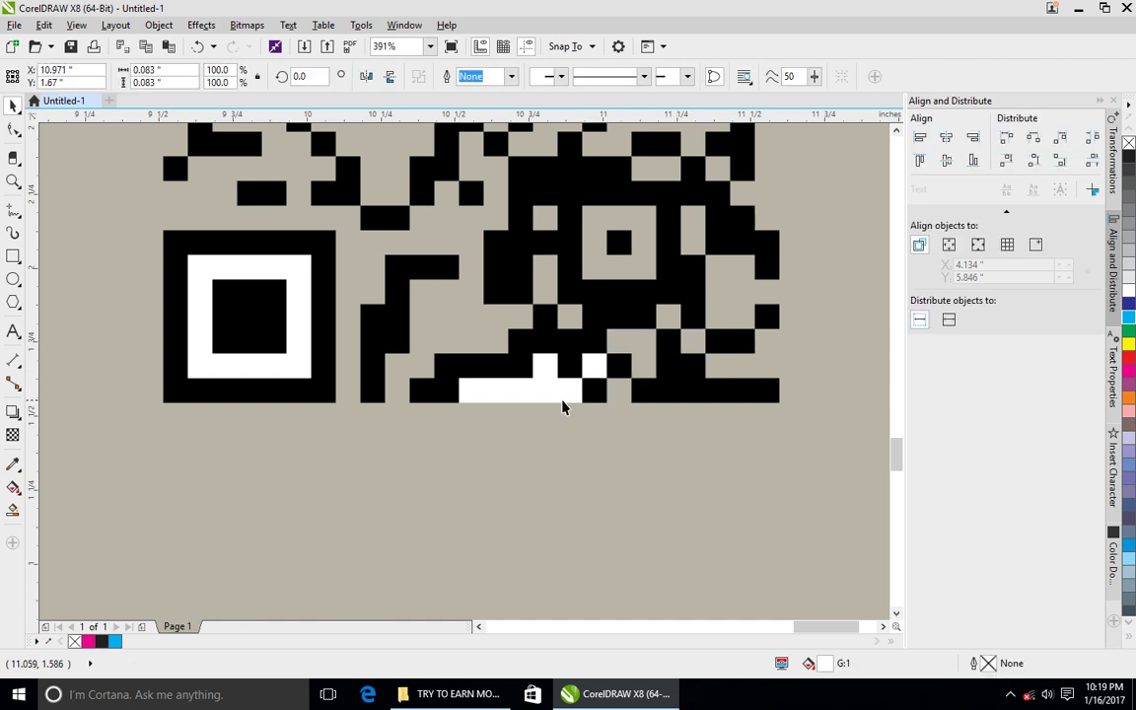
key("Delete")
left_click(542, 365)
key("Delete")
left_click(299, 305)
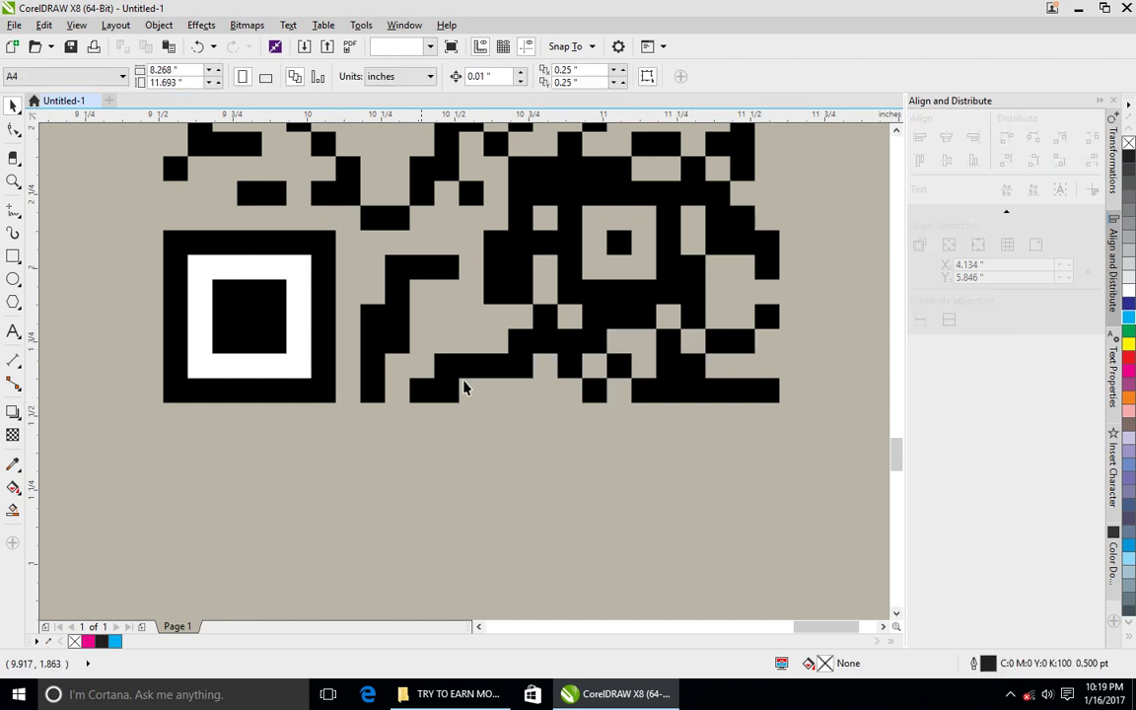
key("Delete")
scroll(459, 365, "down", 2)
Group the 43 QR pieces and fill them black after trying red, mauve and blue
left_click_drag(306, 181, 737, 589)
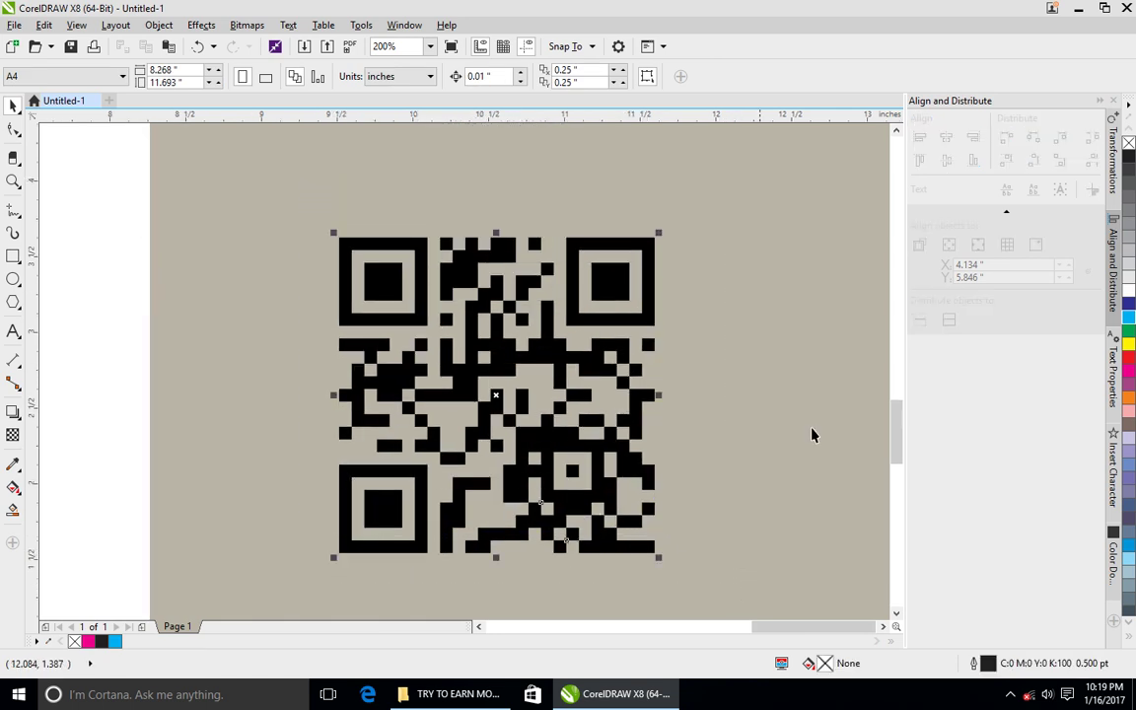
key("ctrl+g")
left_click(1129, 363)
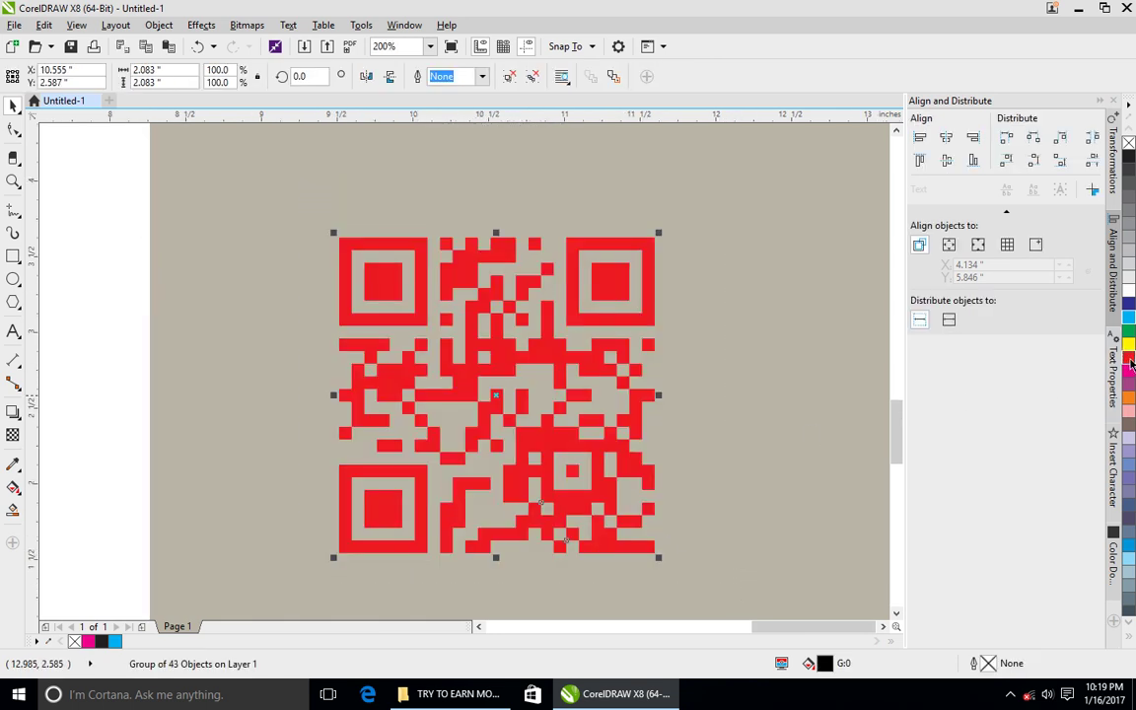
left_click(1129, 383)
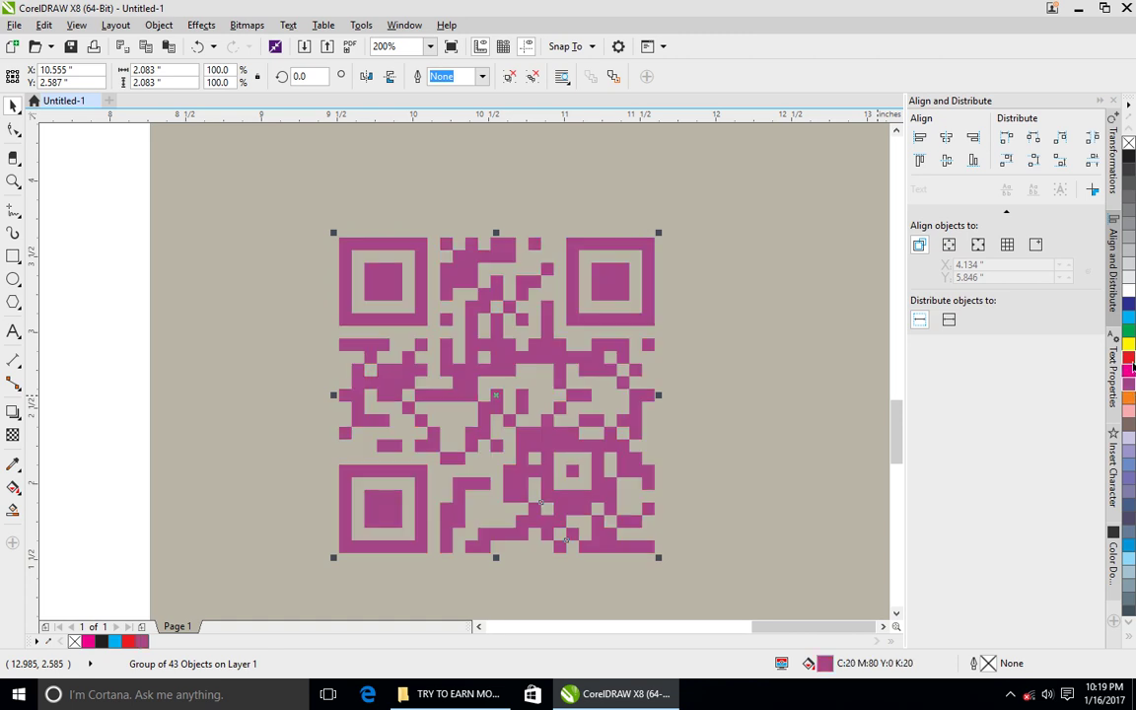
left_click(1129, 363)
left_click(1129, 315)
left_click(1129, 302)
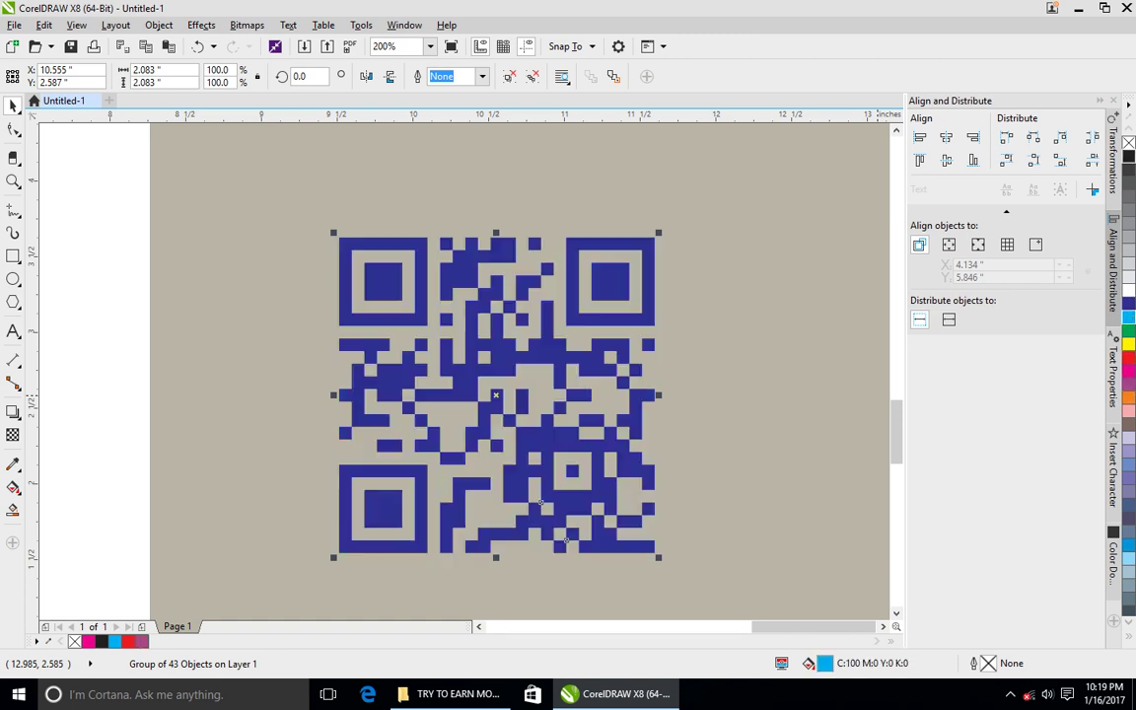
left_click(1129, 156)
scroll(674, 340, "down", 2)
Move the QR onto the label, shrink it to 0.713 inch, and centre it above the carton number
left_click_drag(674, 340, 229, 265)
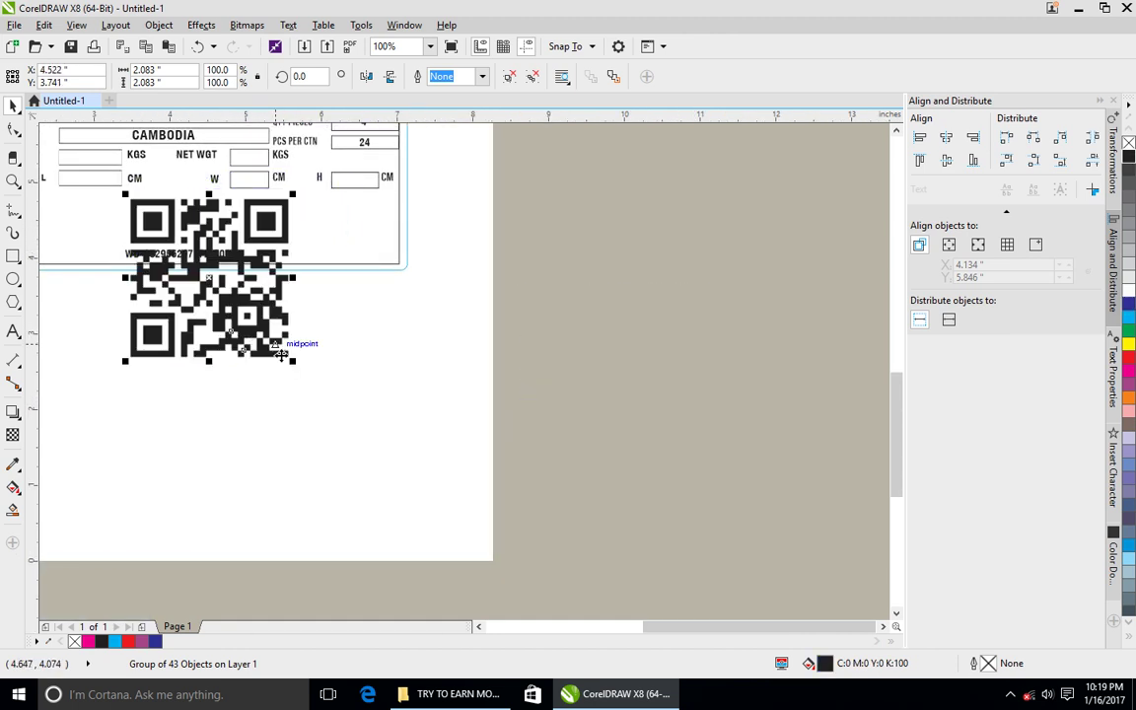
left_click_drag(290, 359, 146, 226)
scroll(148, 227, "up", 3)
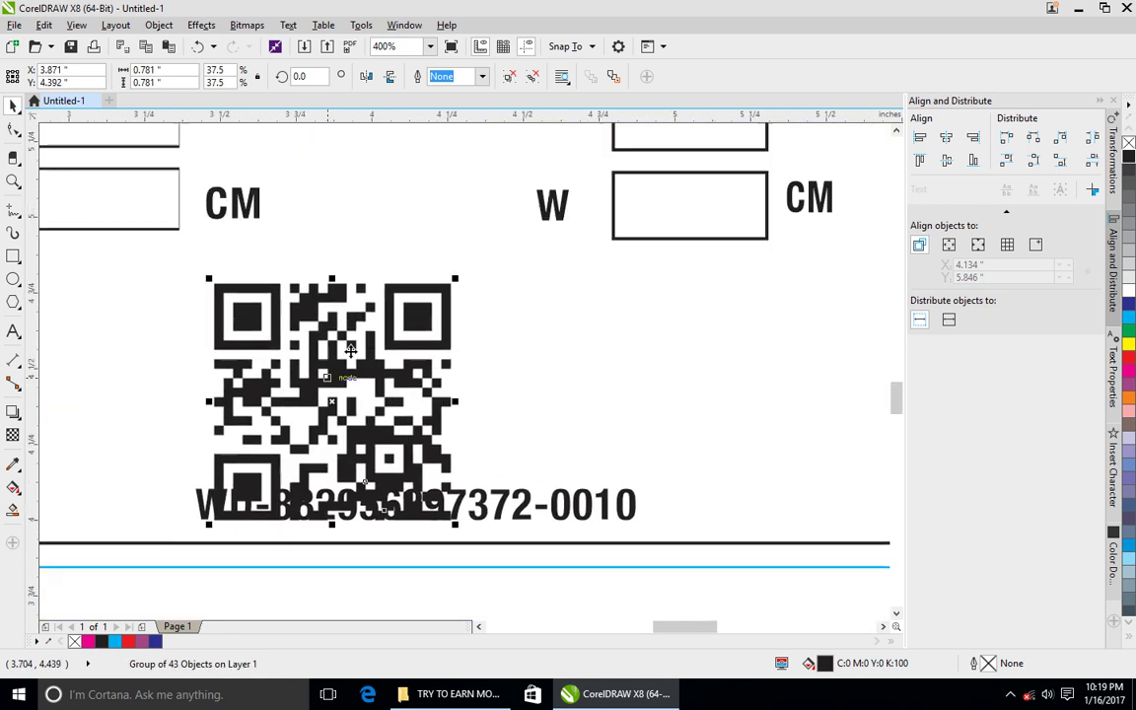
left_click_drag(410, 345, 508, 318)
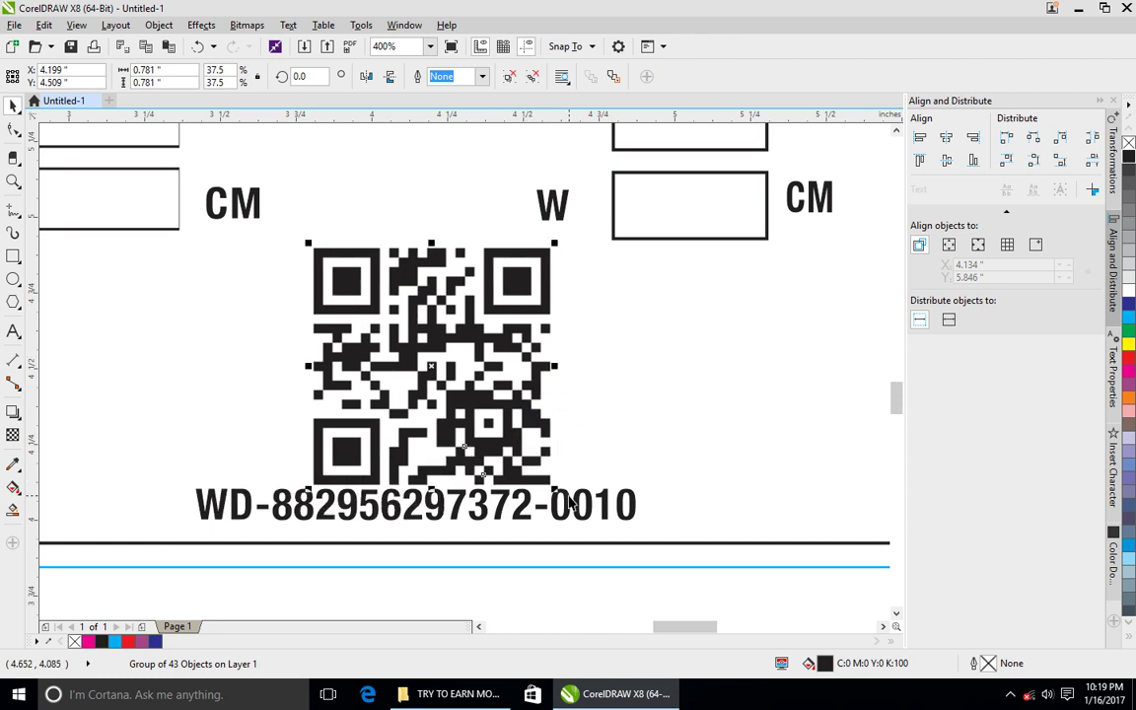
left_click_drag(556, 489, 534, 467)
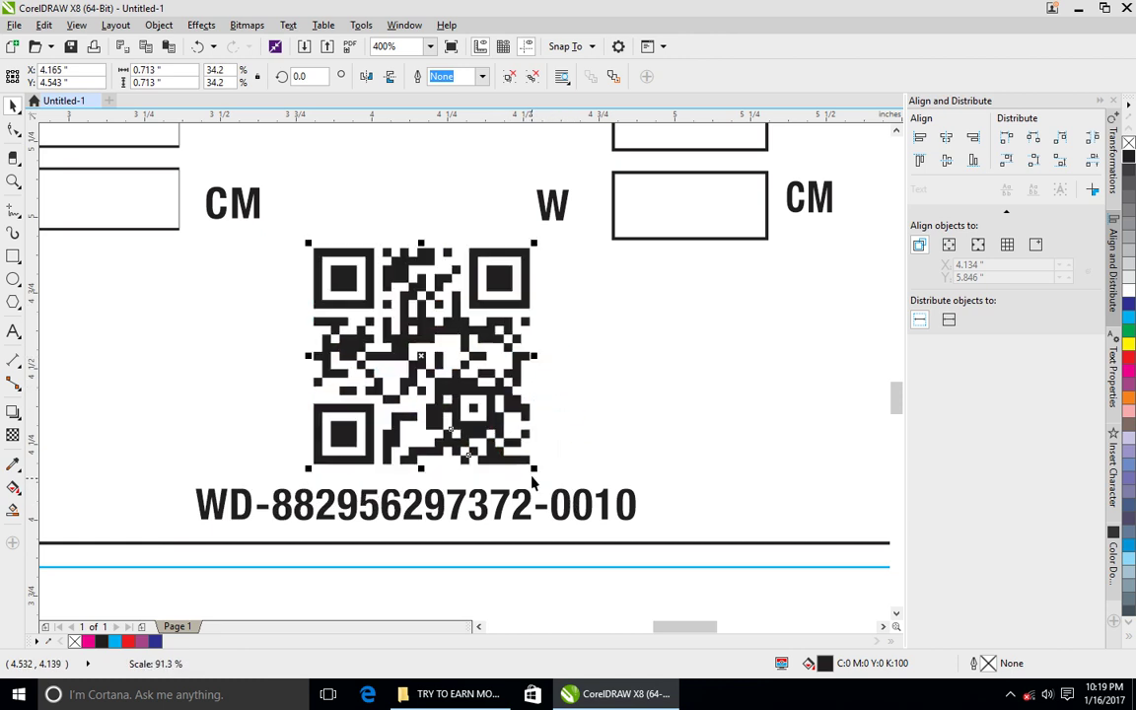
key("Left")
key("Left")
key("Left")
key("Left")
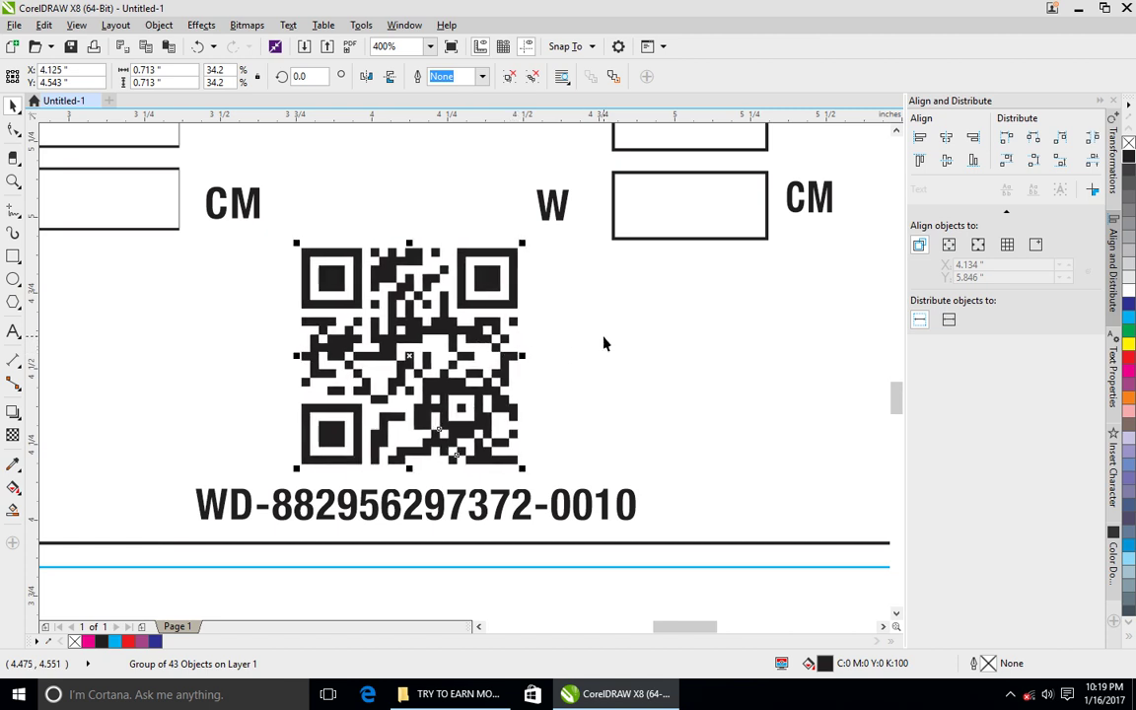
scroll(604, 343, "down", 5)
Add a 6.00" parallel dimension along the label's top edge
key("Tab")
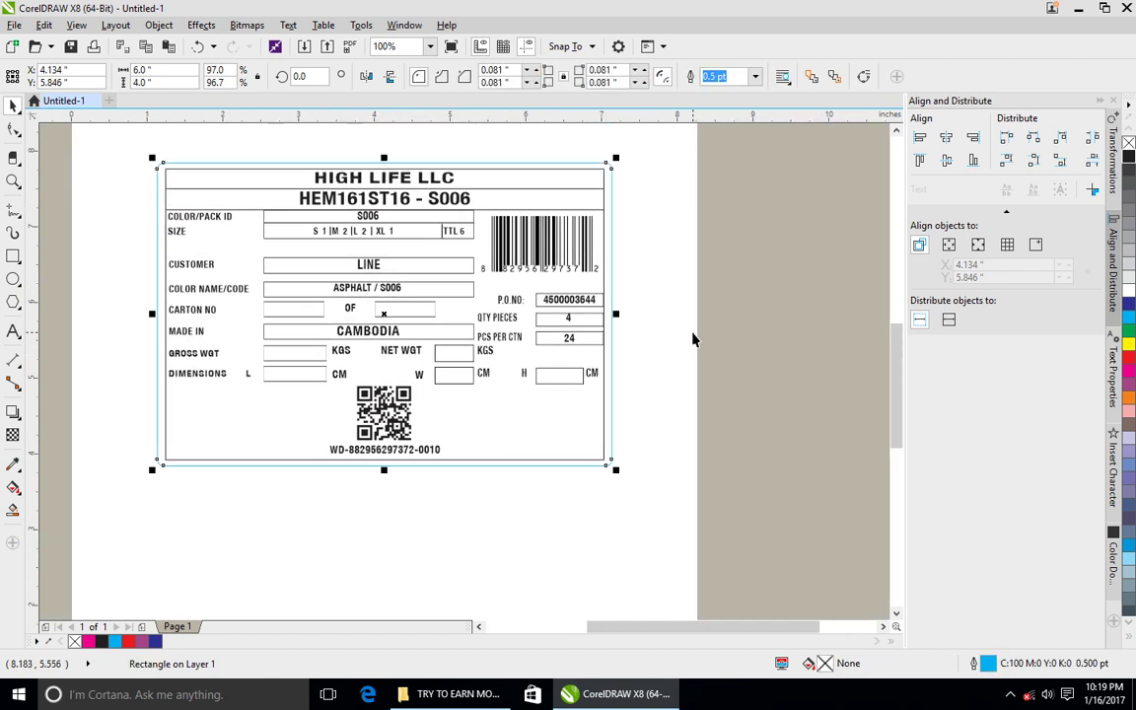
left_click(176, 199)
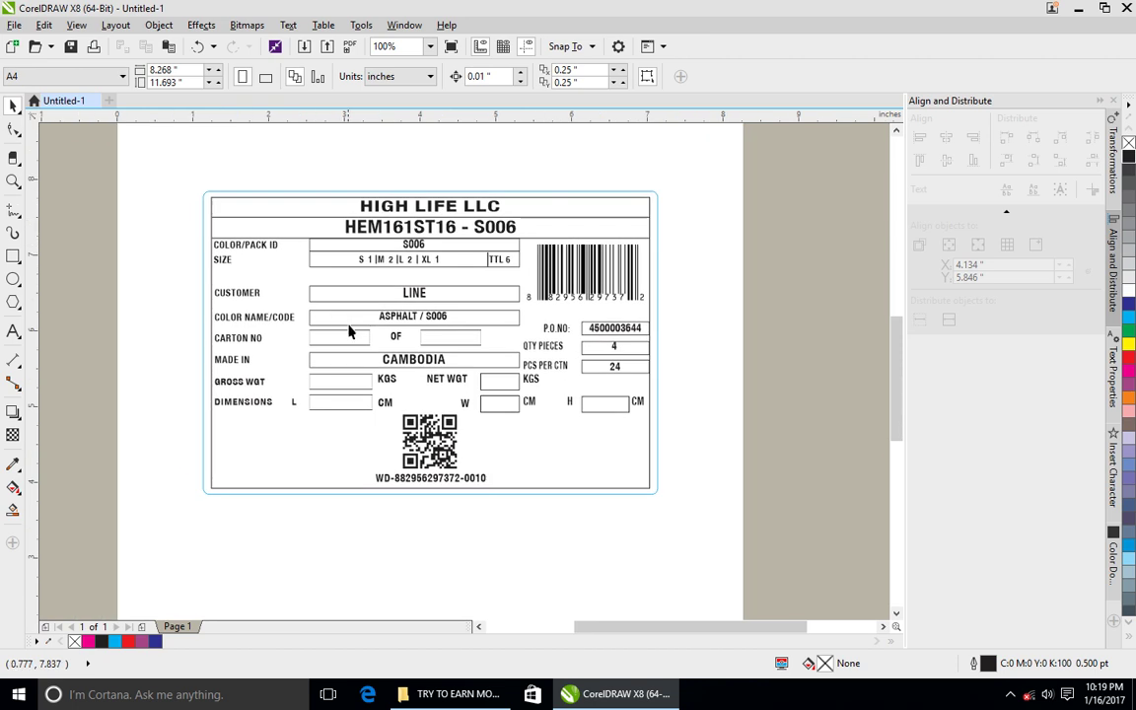
scroll(322, 290, "up", 1)
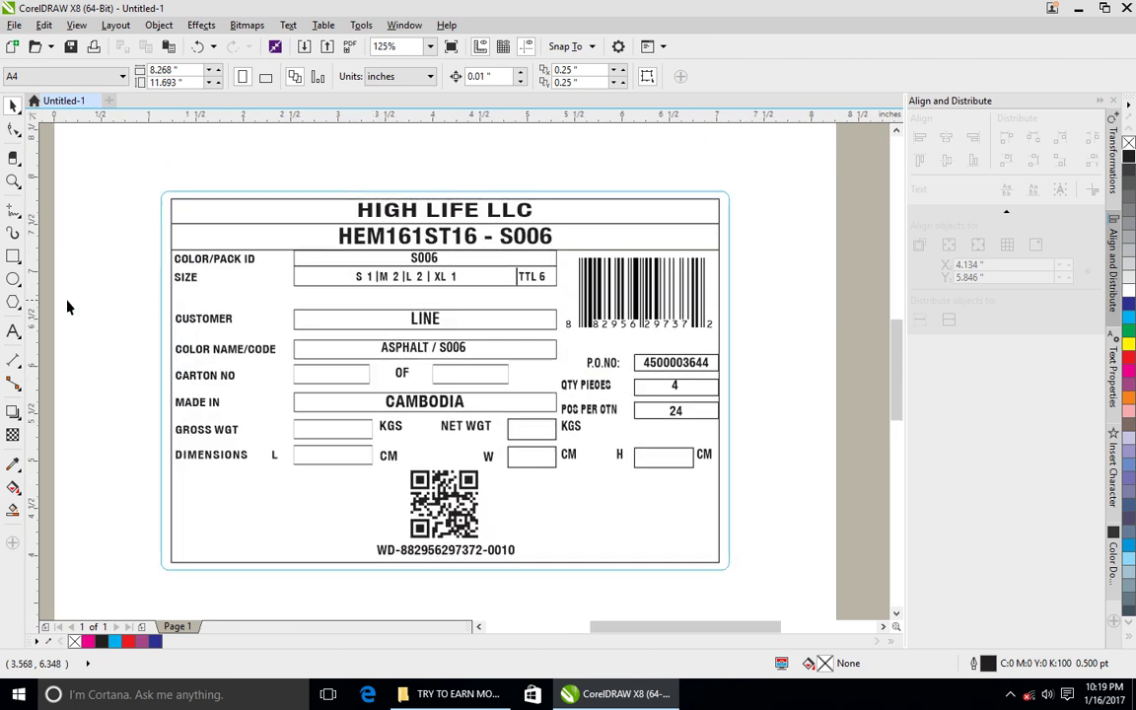
left_click_drag(162, 204, 204, 192)
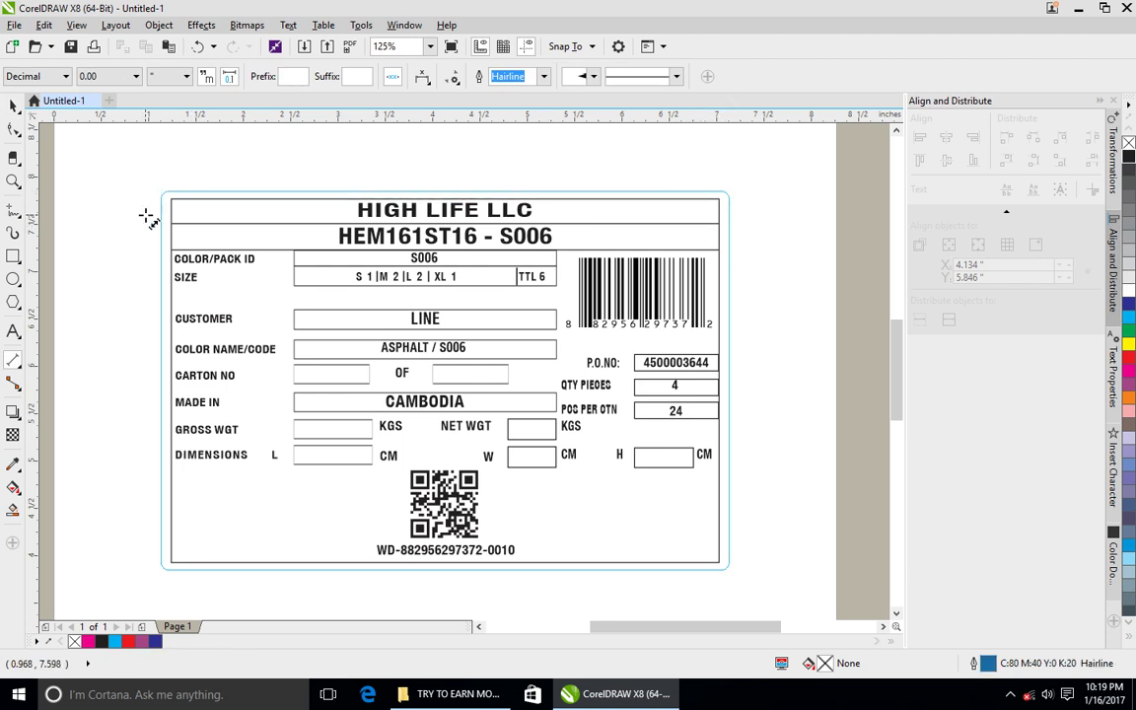
left_click_drag(270, 221, 586, 236)
left_click_drag(677, 233, 738, 221)
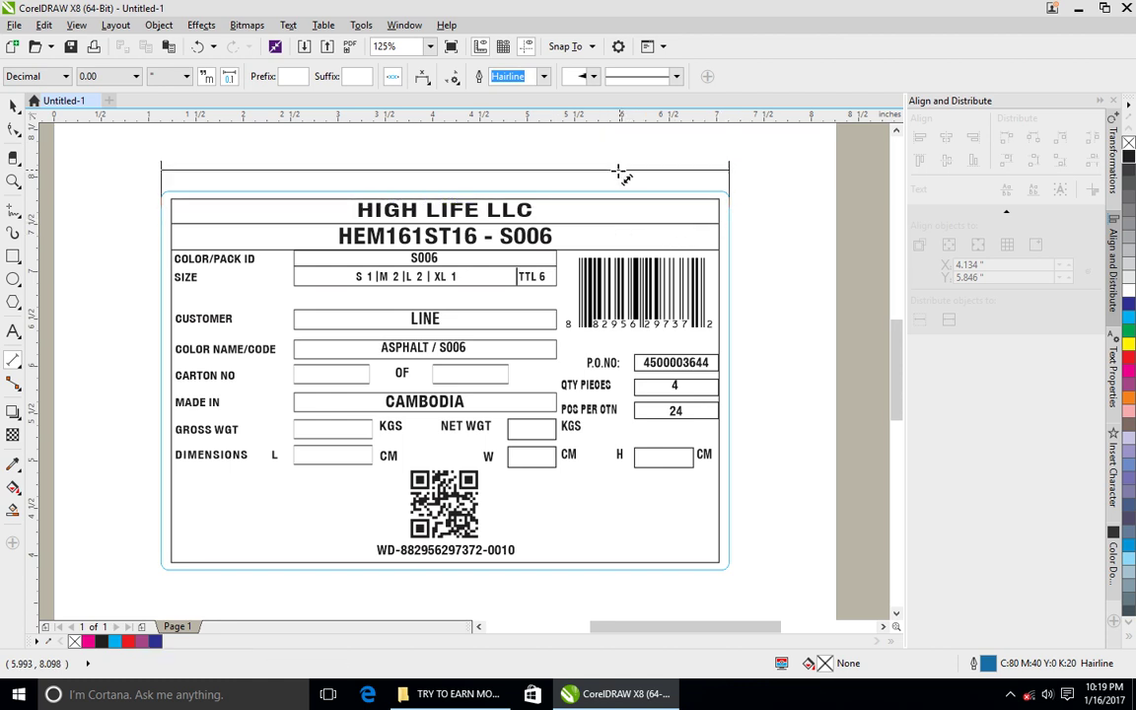
left_click(608, 172)
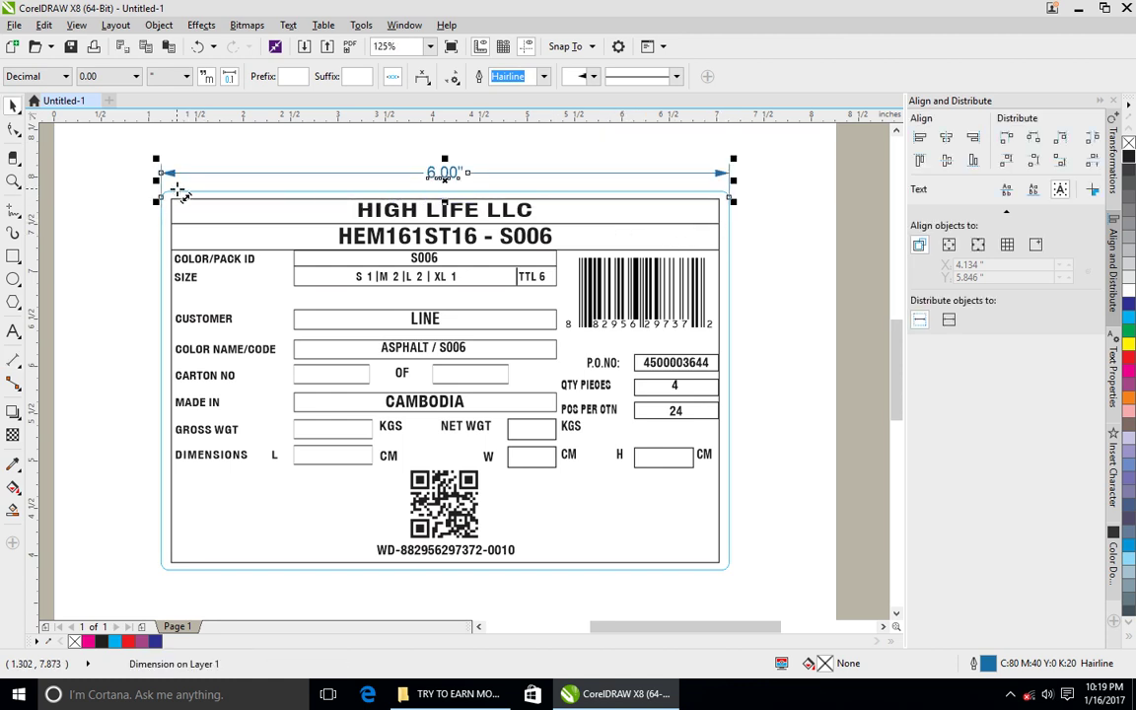
Add a 4.00" dimension down the label's left side
left_click_drag(174, 198, 200, 475)
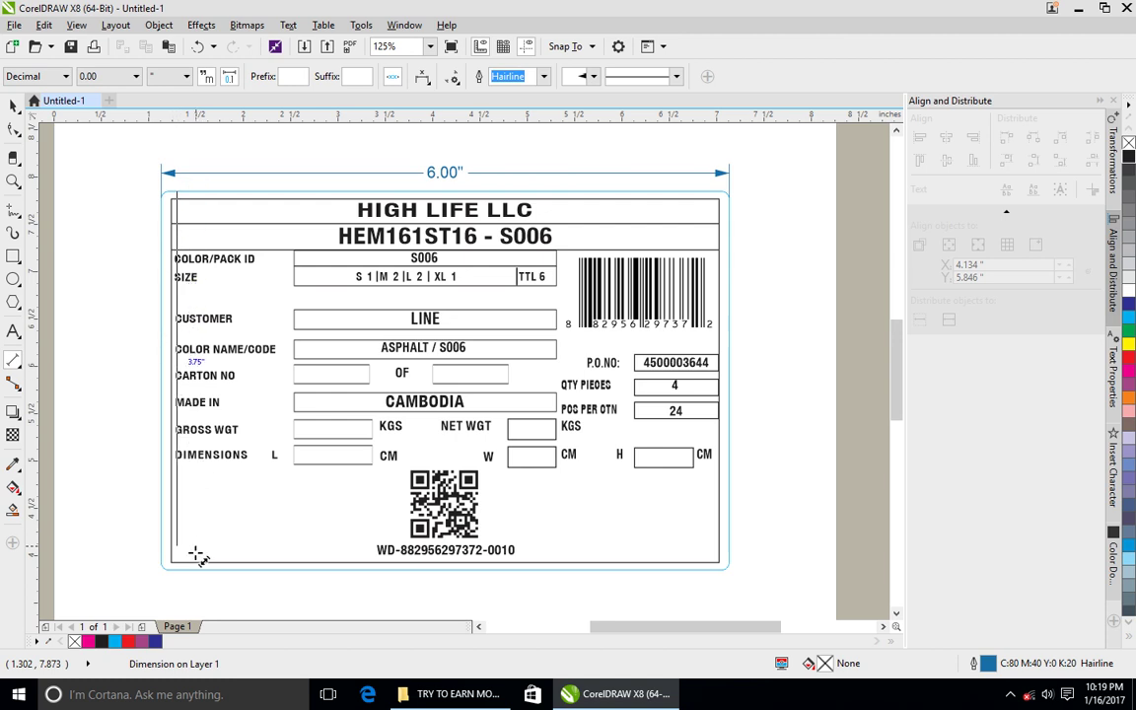
left_click_drag(198, 575, 198, 576)
left_click(137, 546)
key("space")
key("Escape")
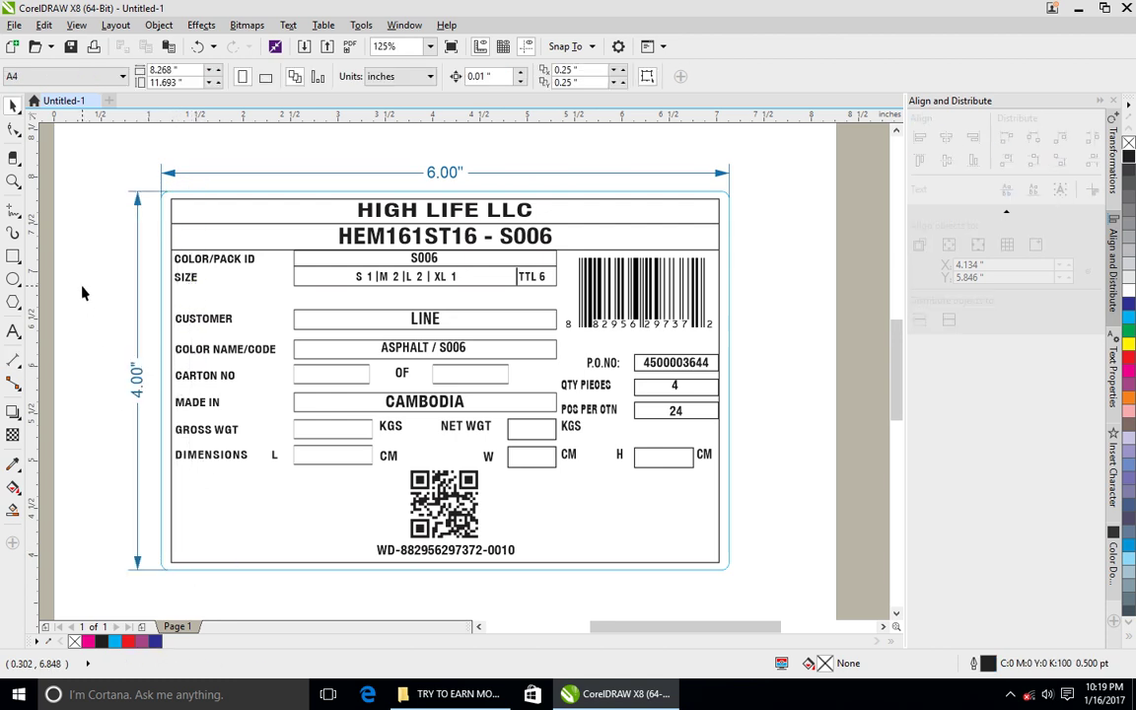